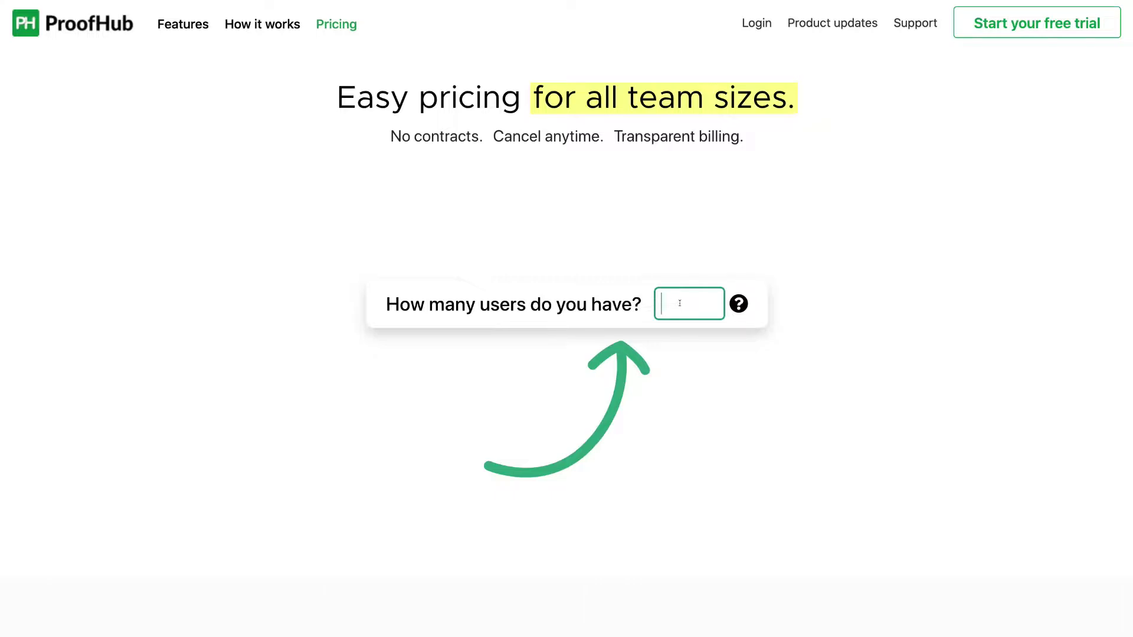
- Compare plan pricing for 5, 10 and 11 users and start the free trial
text(5)
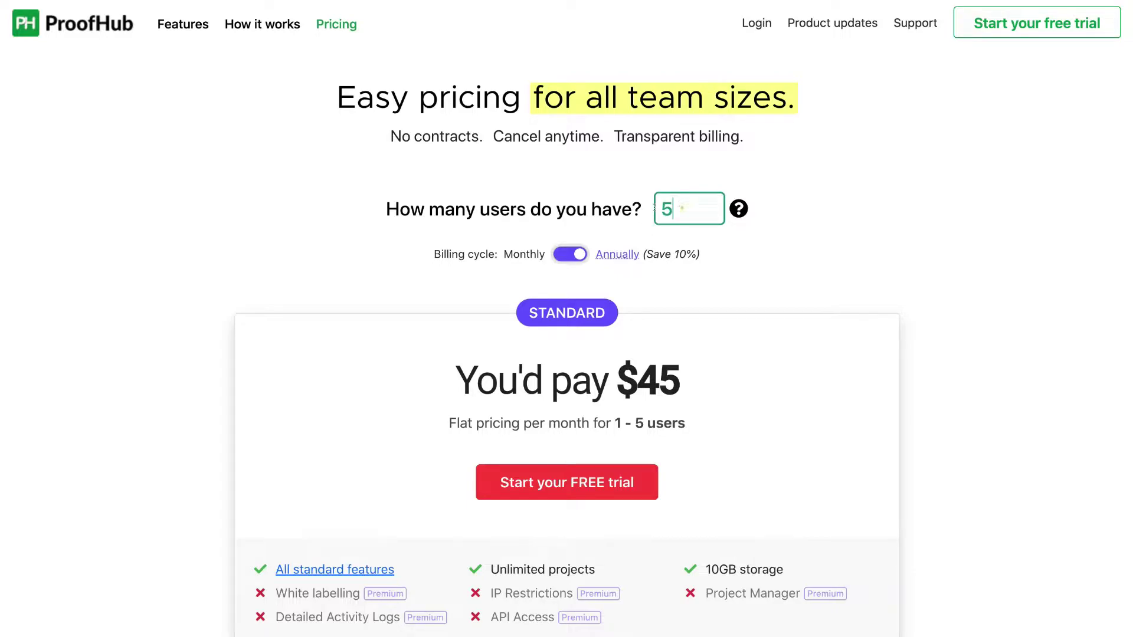
key(BackSpace)
text(10)
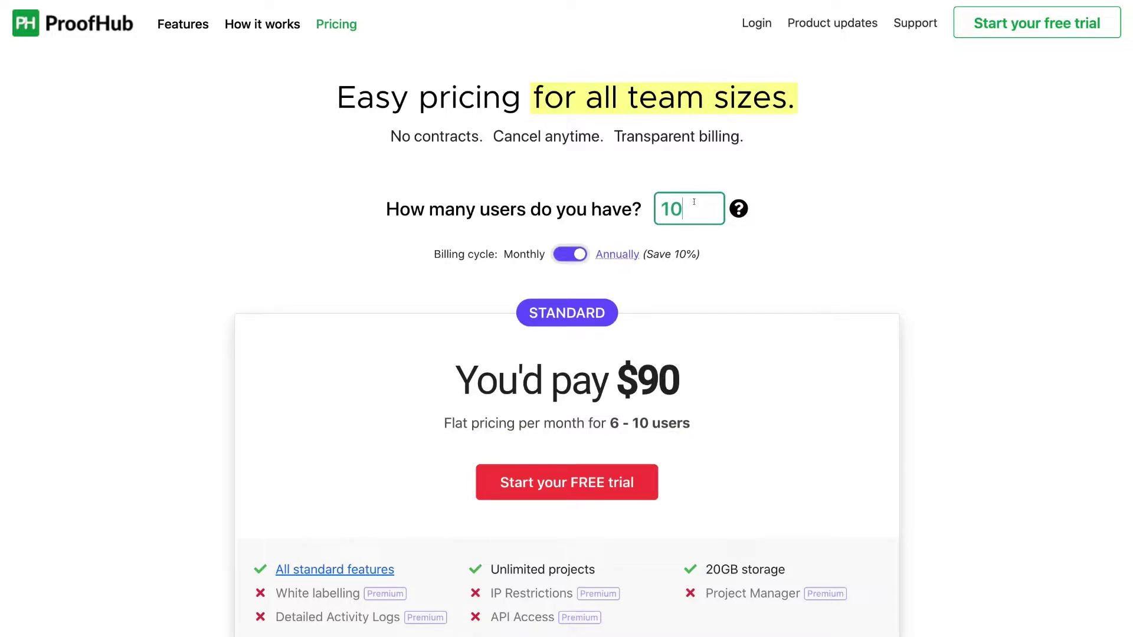
key(BackSpace)
text(1)
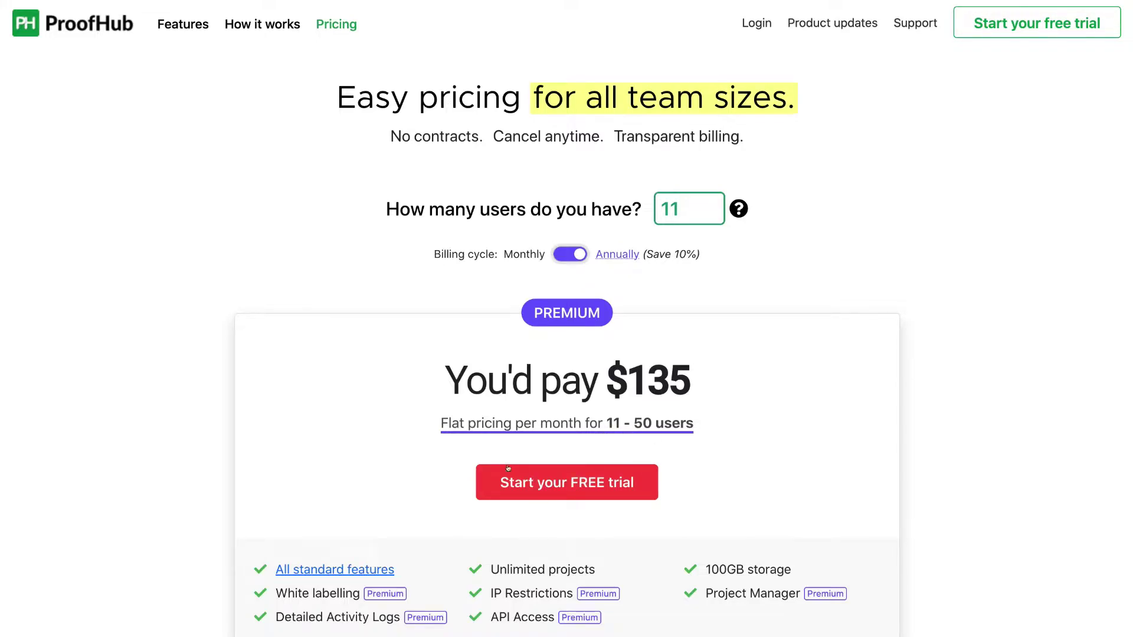
click(560, 483)
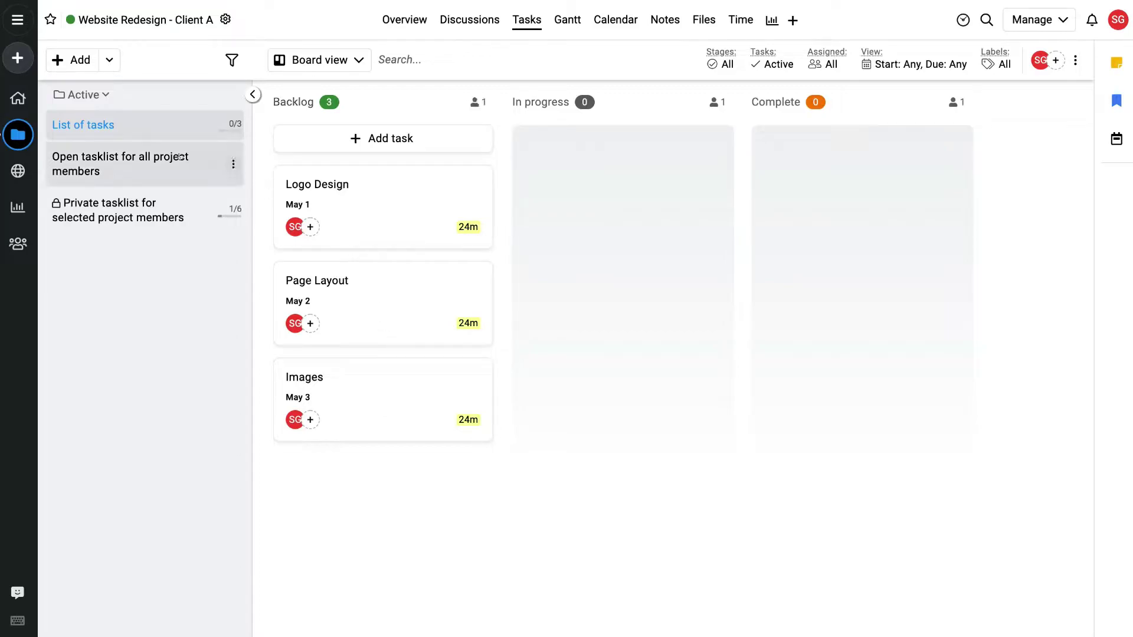
- Go to the Me home page and view the jump search for projects, people and bookmarks
mouse_move(18, 99)
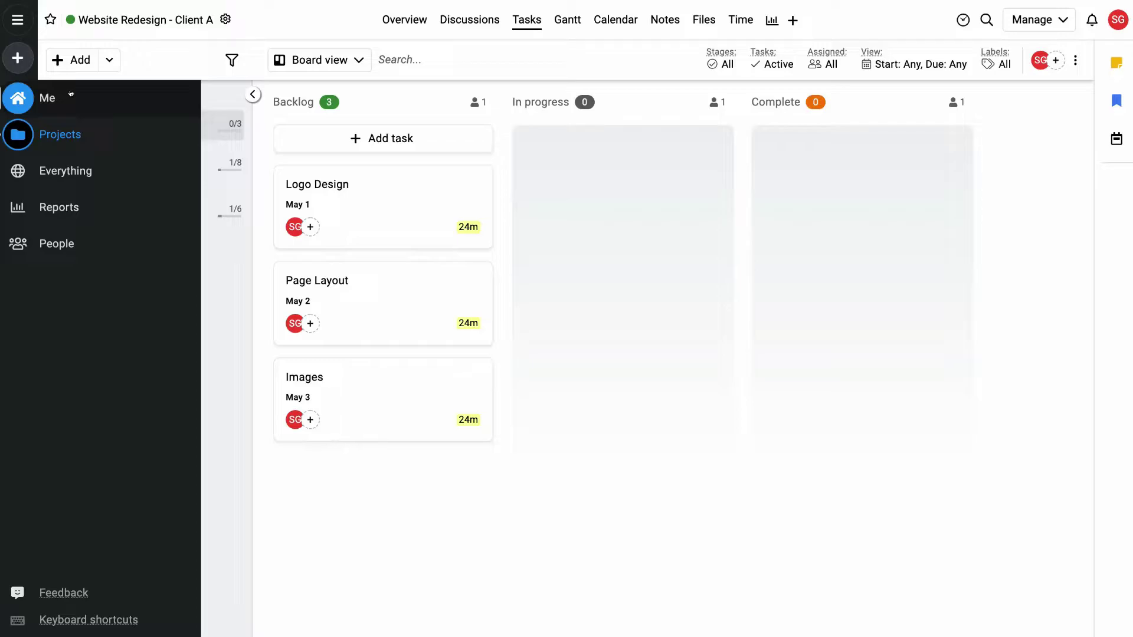
click(70, 96)
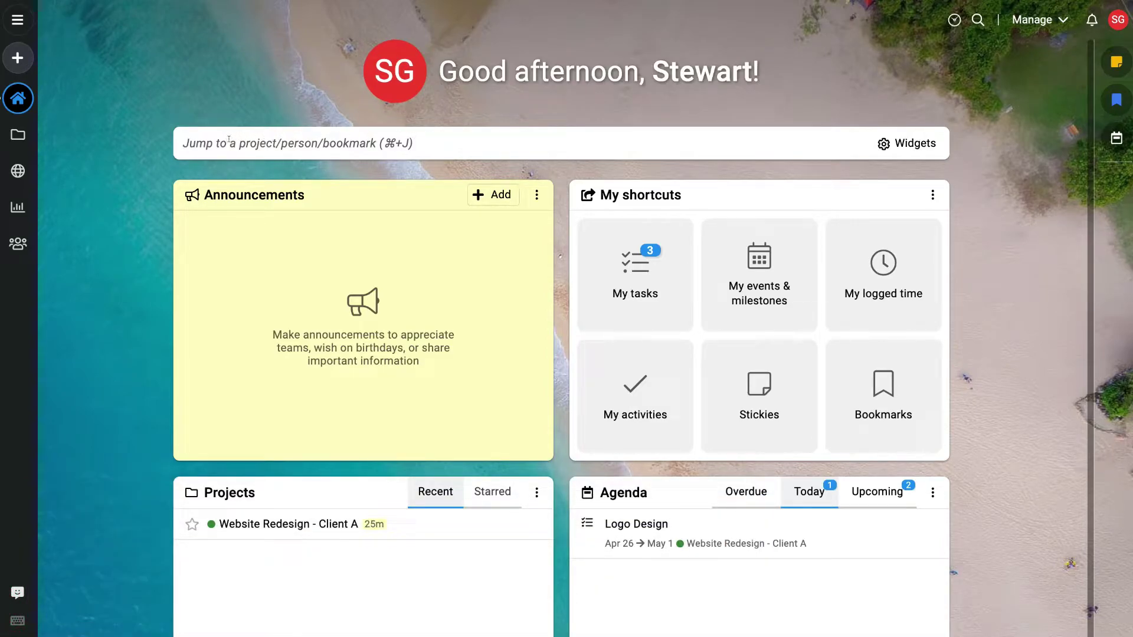
click(438, 142)
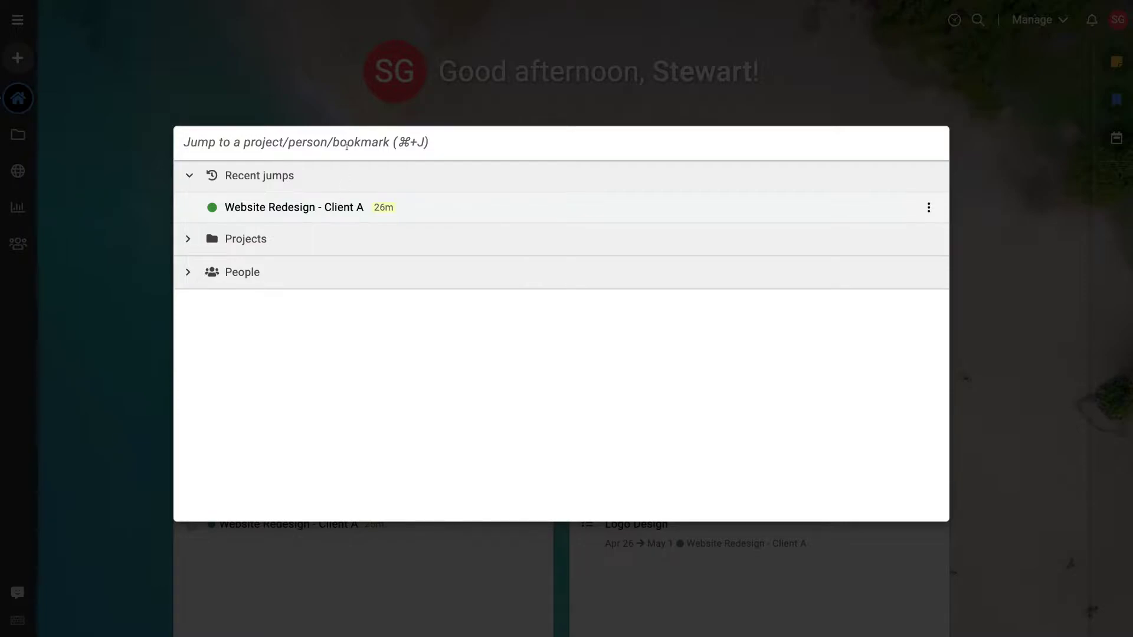
click(281, 78)
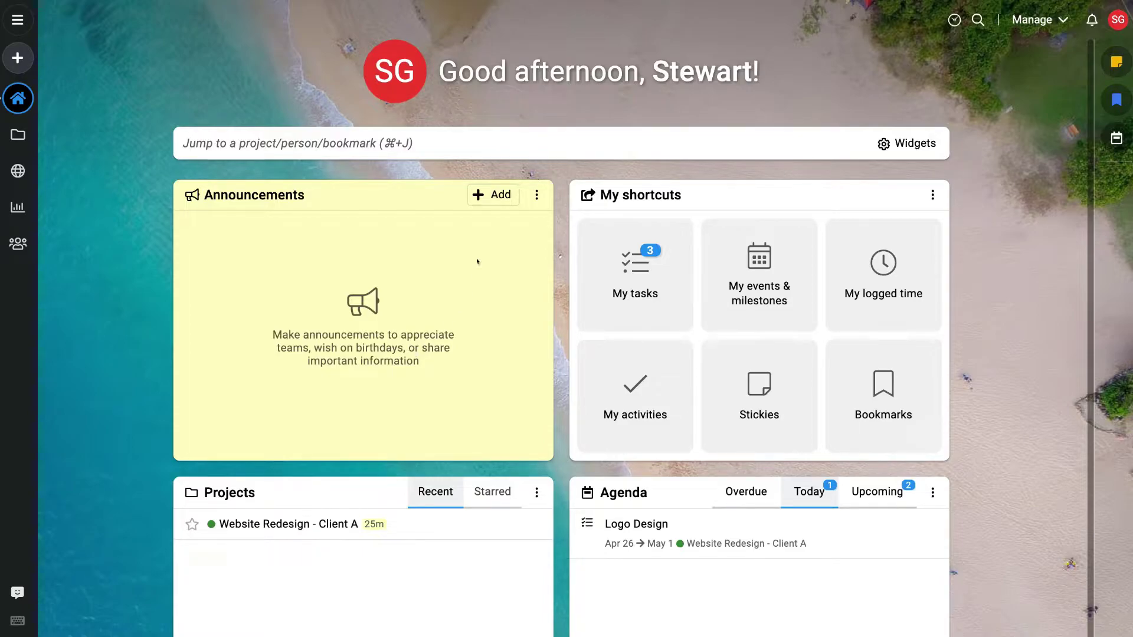
- View the form for adding an announcement and close it without adding one
click(489, 195)
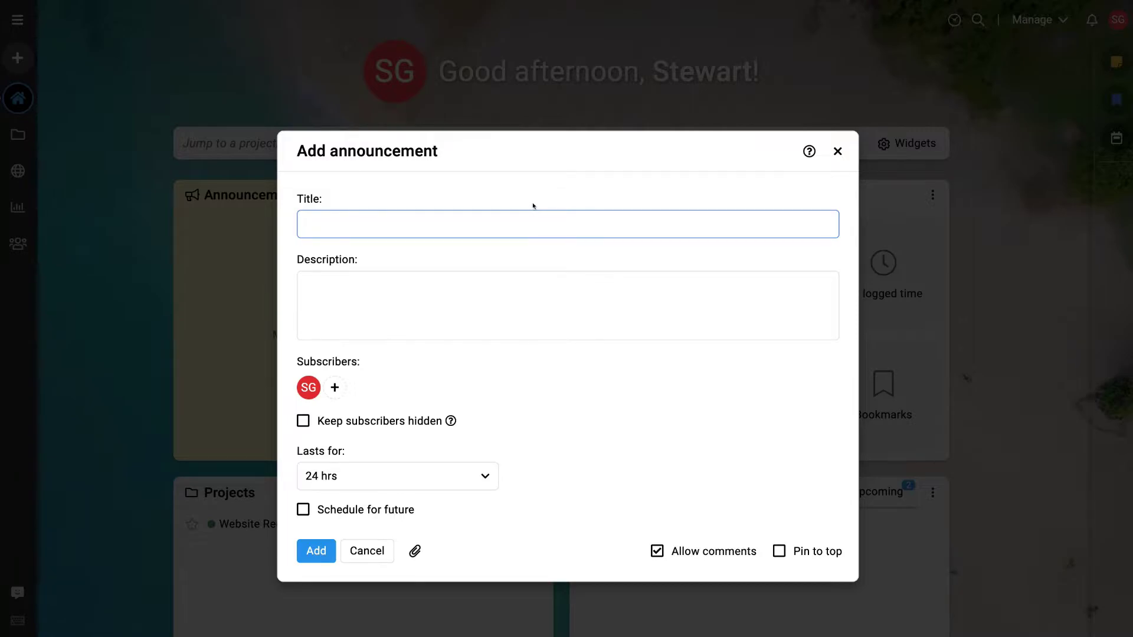
click(837, 151)
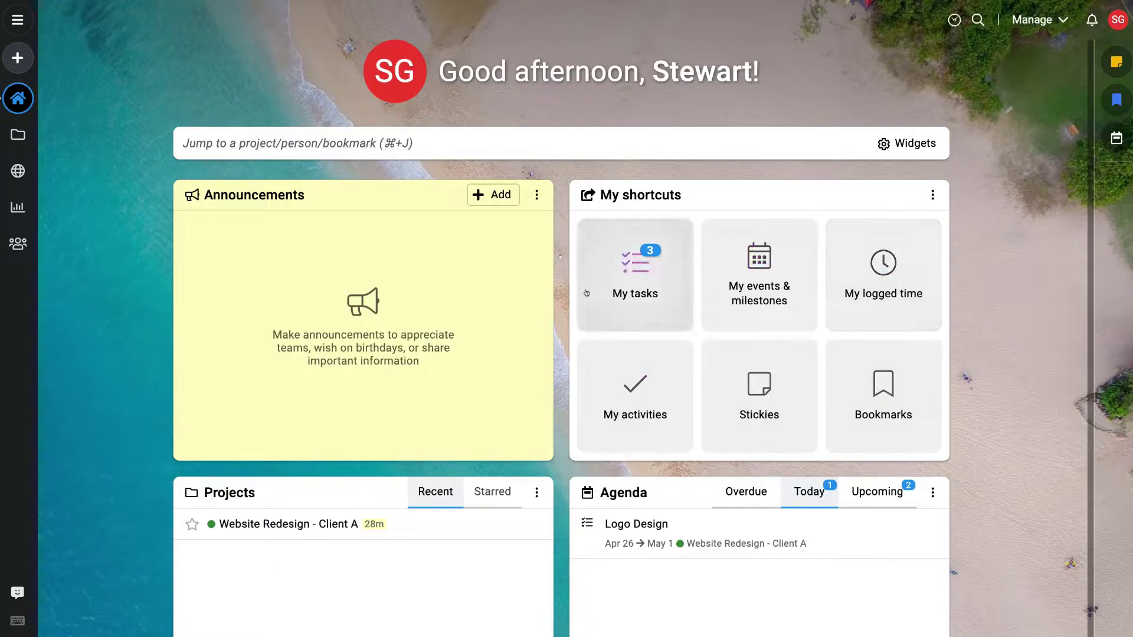
- Start a one-on-one chat conversation with the listed contact, minimise it and close the chat list
scroll(585, 292, down, 2)
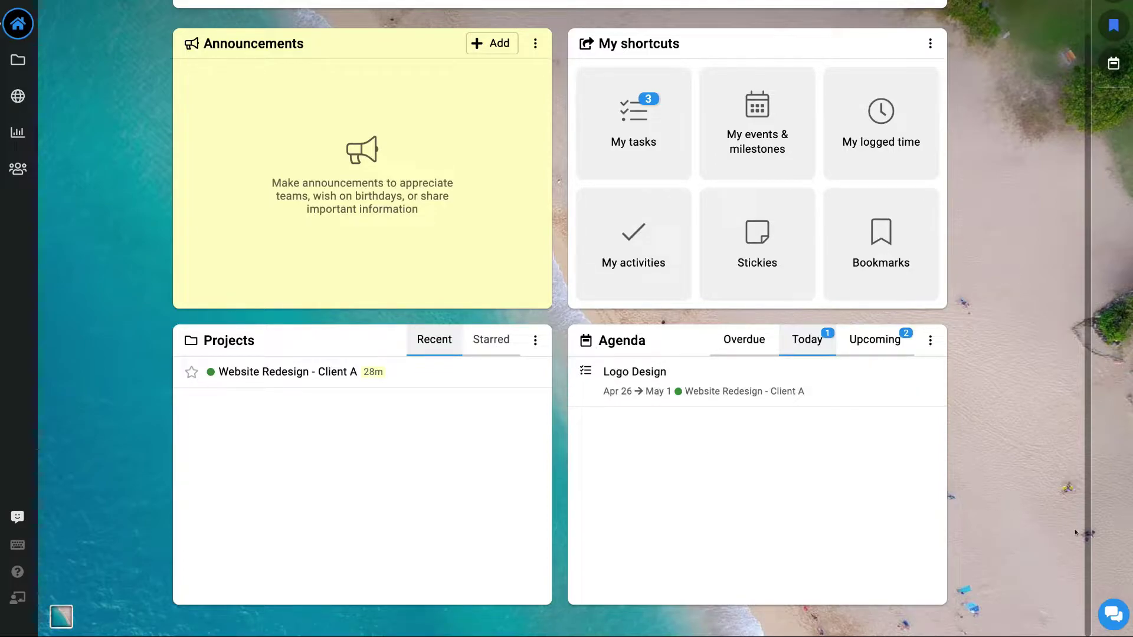
click(1109, 612)
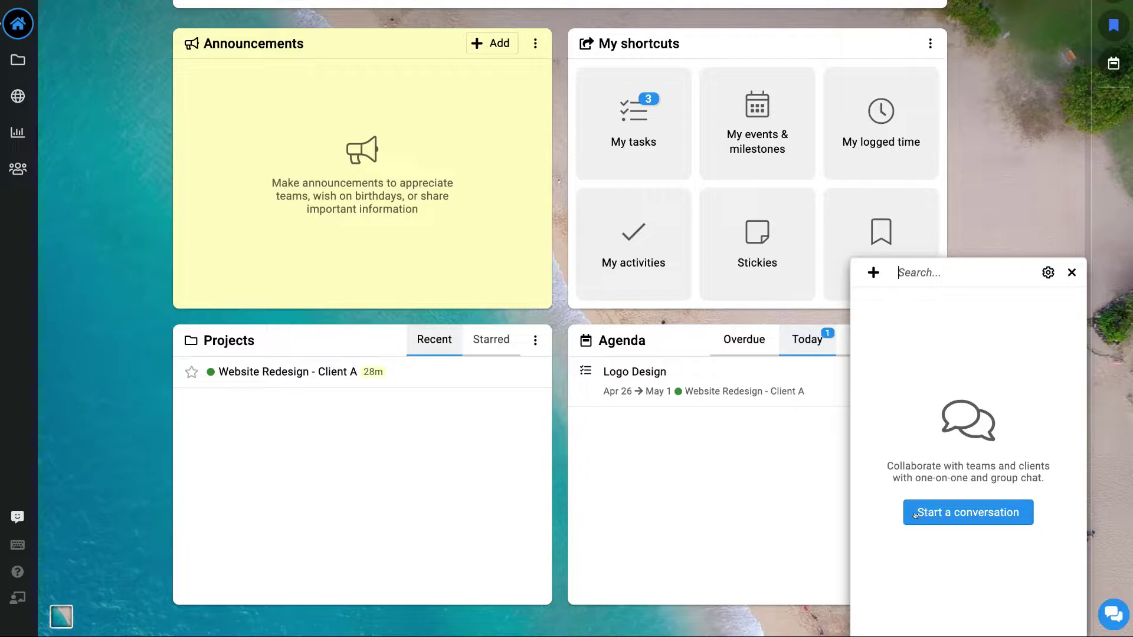
click(992, 510)
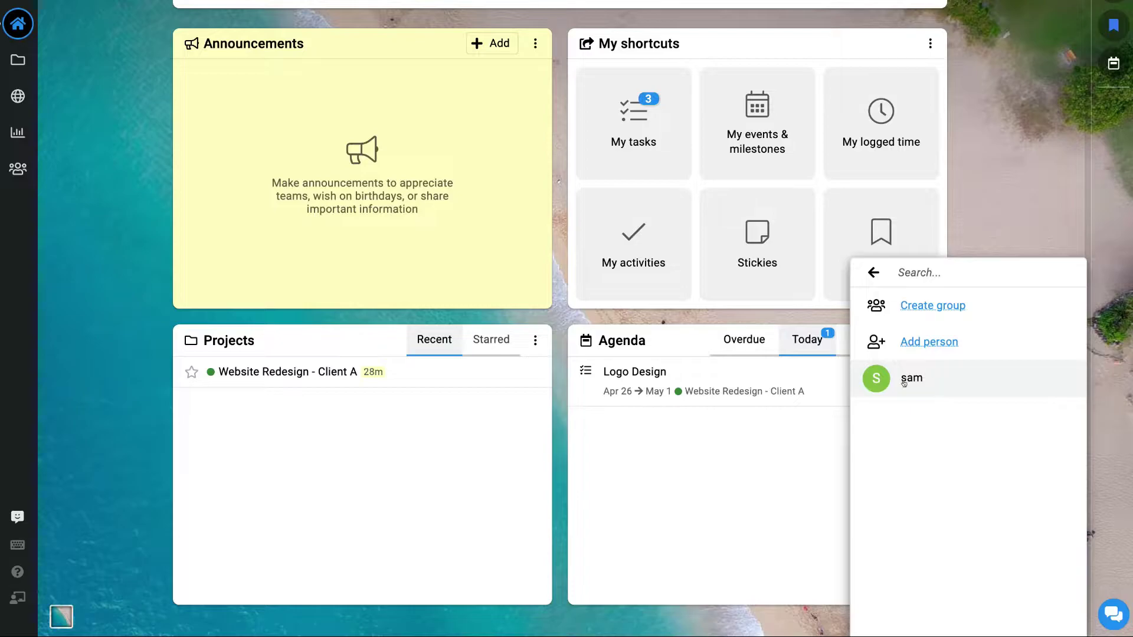
click(923, 379)
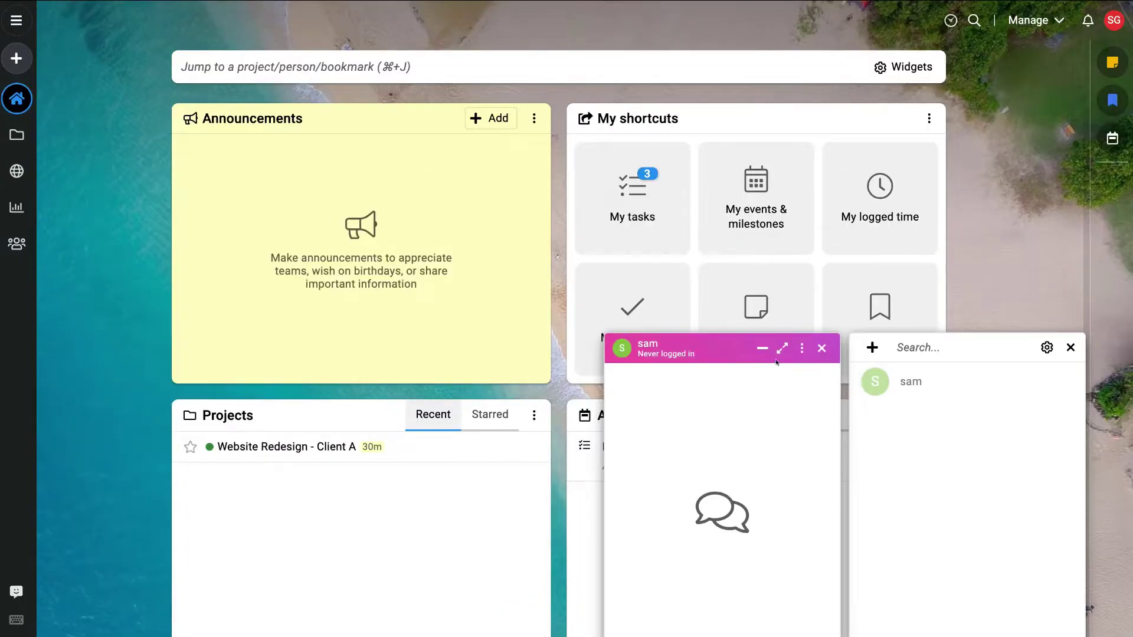
click(762, 348)
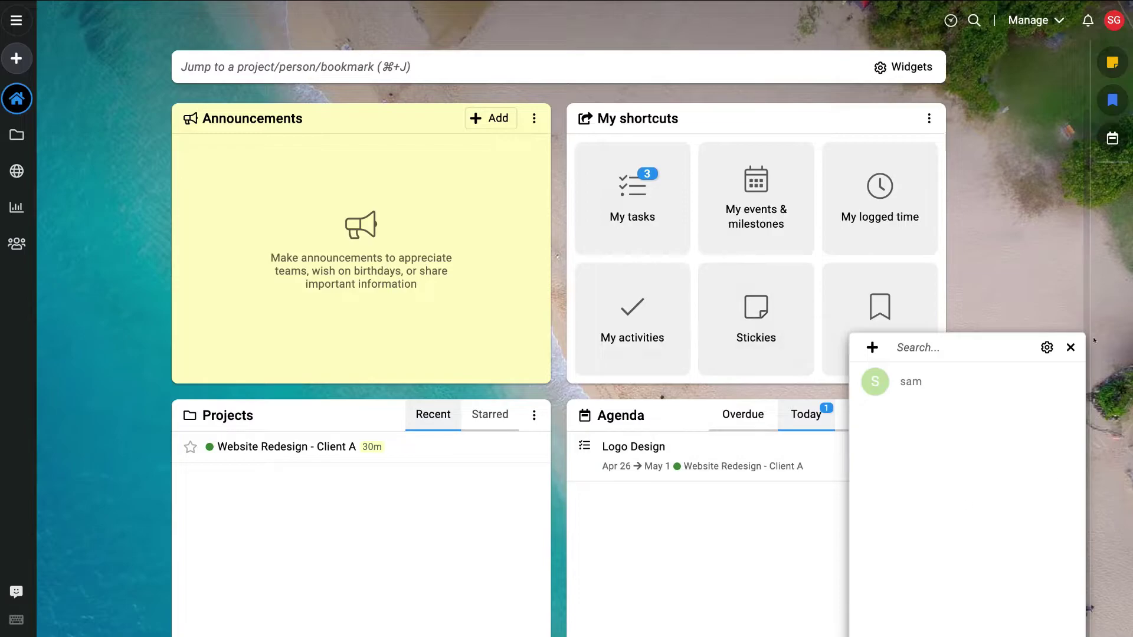
click(1069, 347)
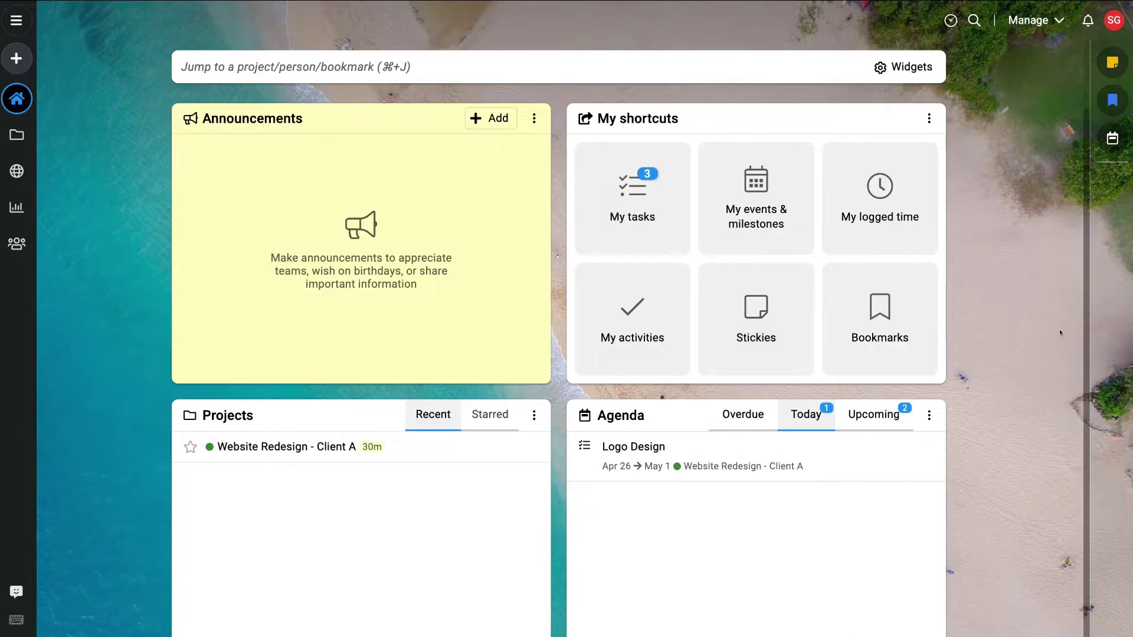
- Review the account's Manage options and close the list
click(1037, 21)
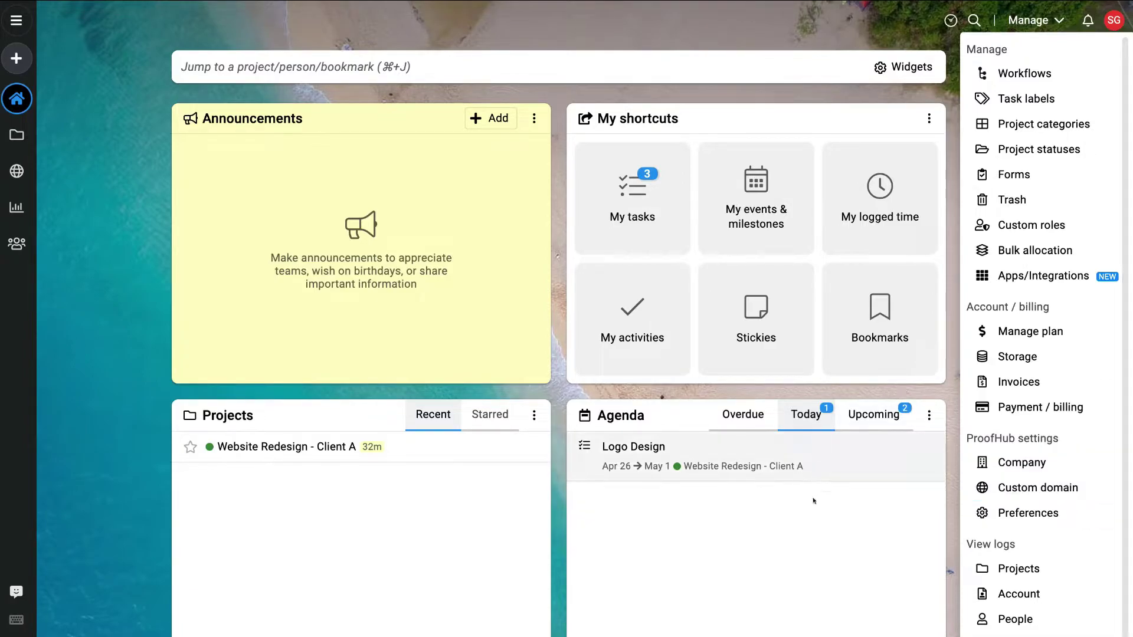
click(841, 536)
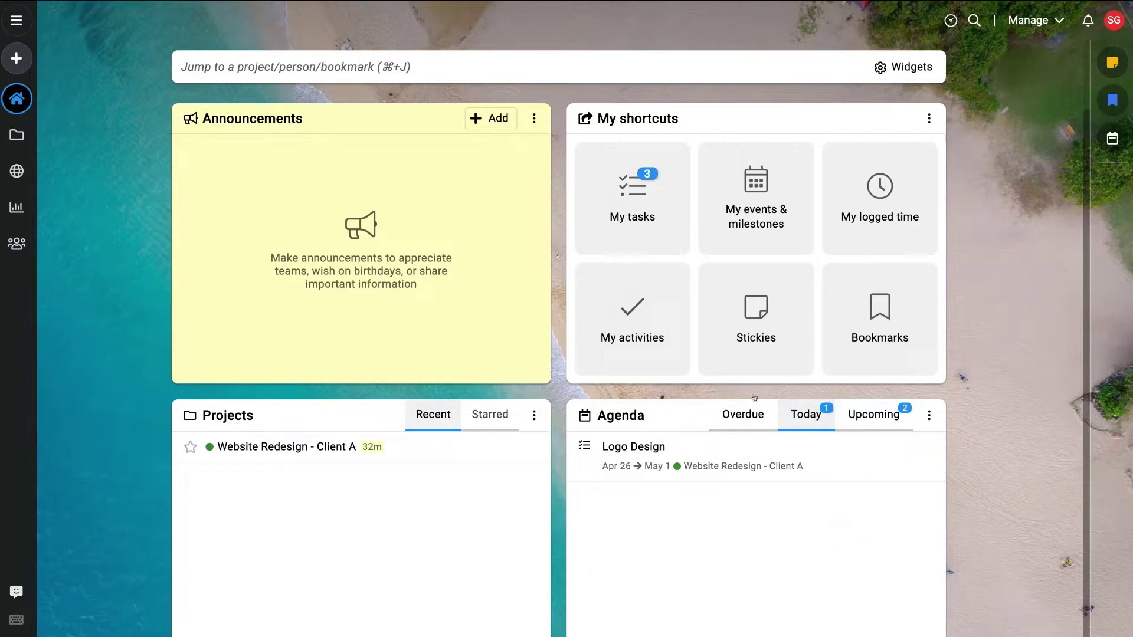
- View the jump search again and the Quick add options from the home page
mouse_move(17, 243)
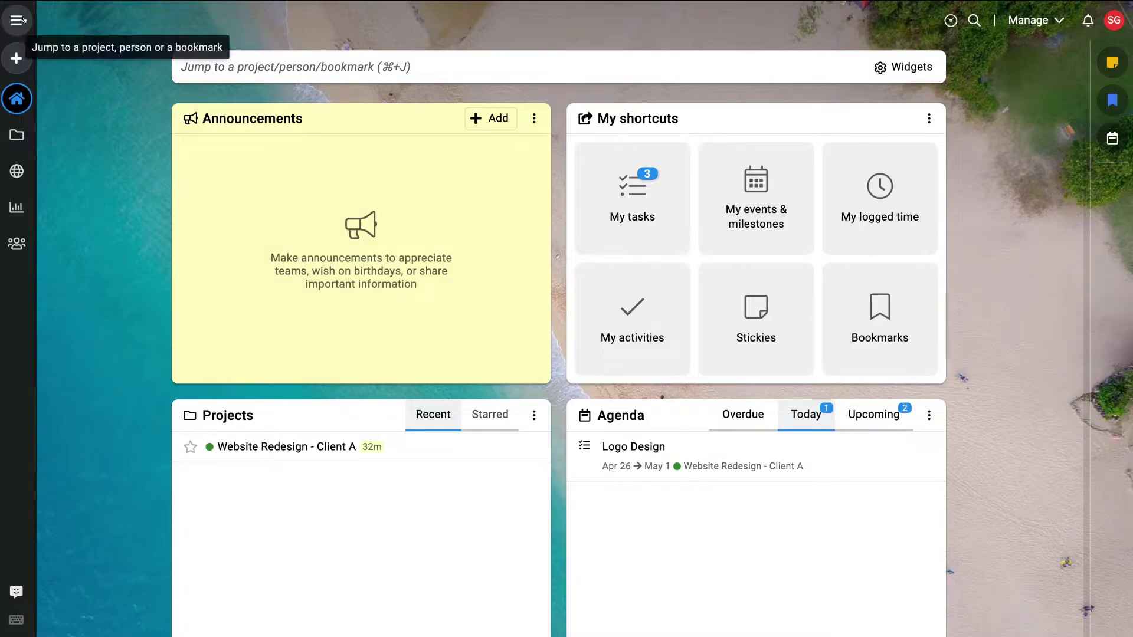
click(176, 60)
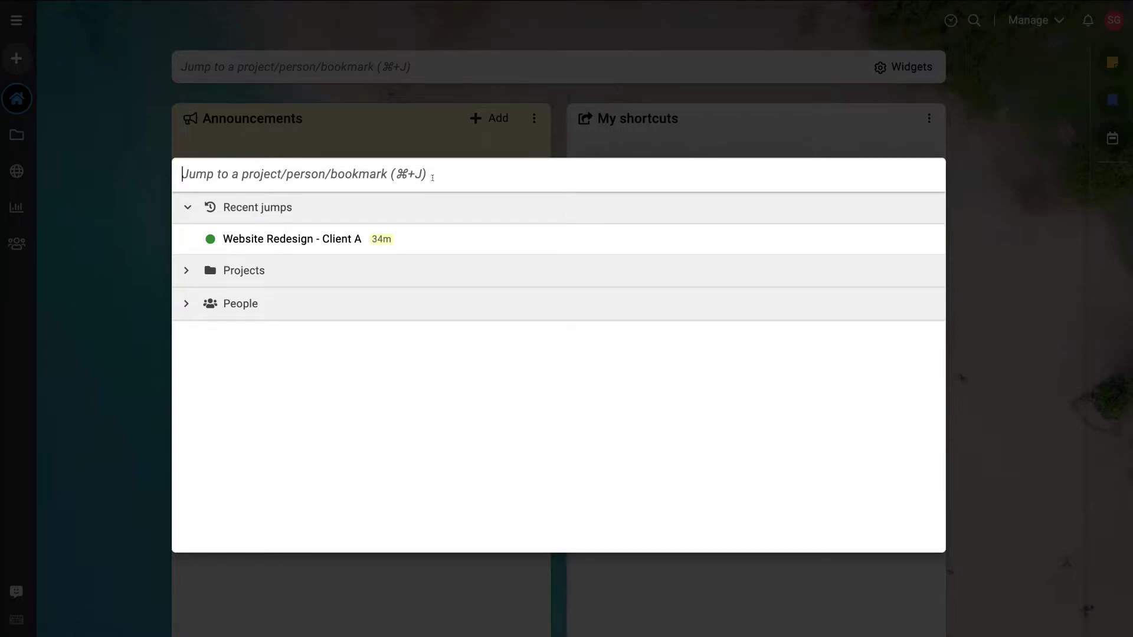
click(129, 107)
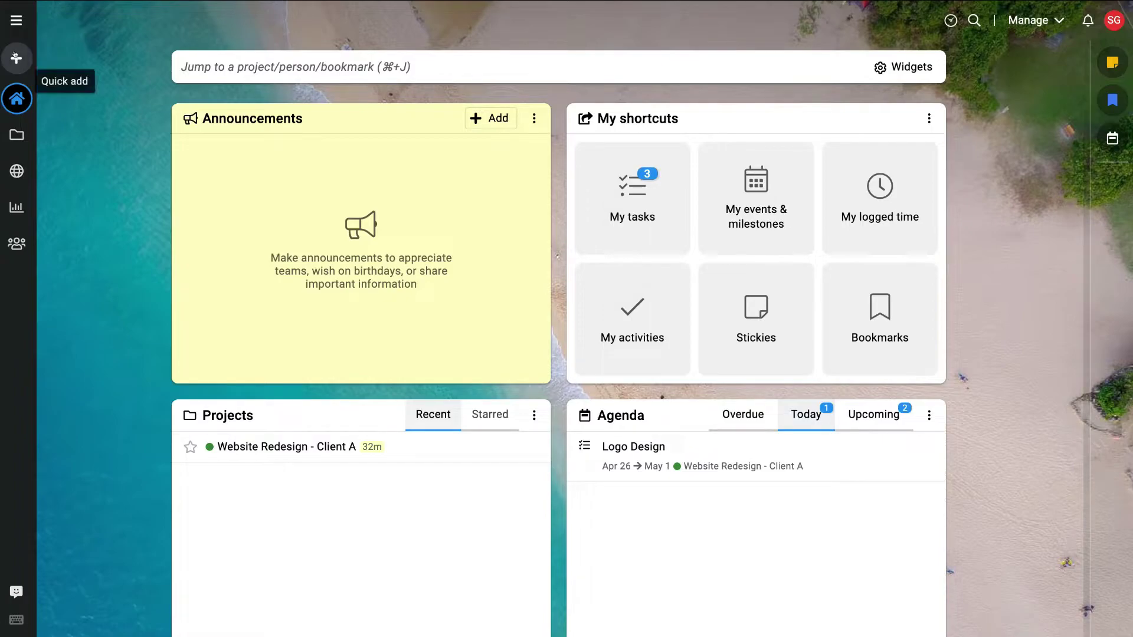
click(16, 57)
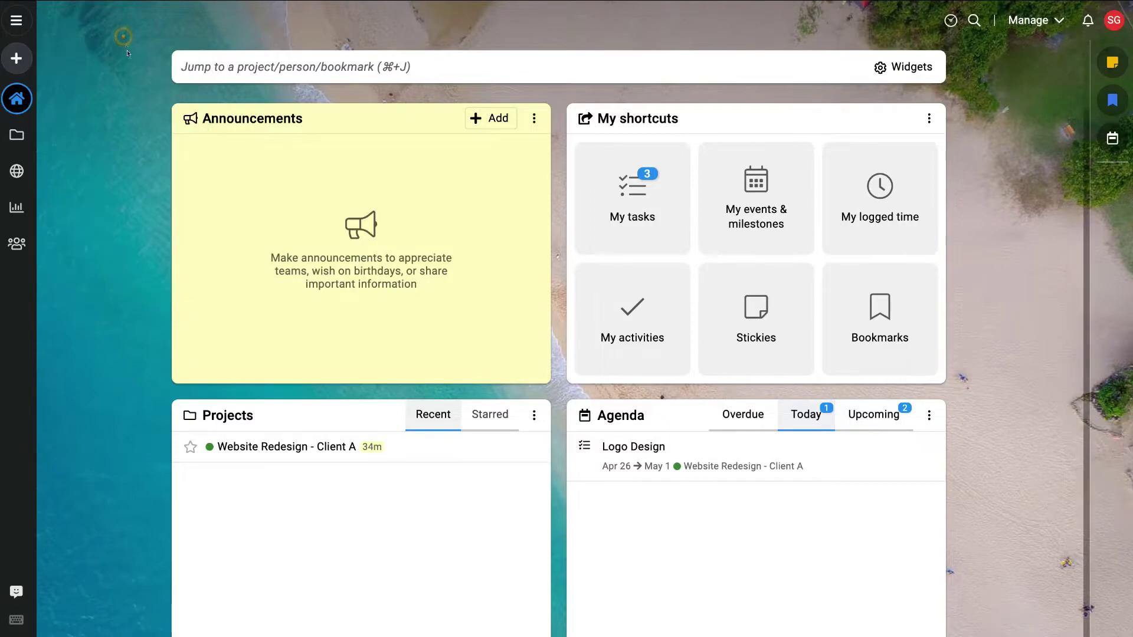
- Open the Overview of the Website Redesign - Client A project from the project list
mouse_move(17, 99)
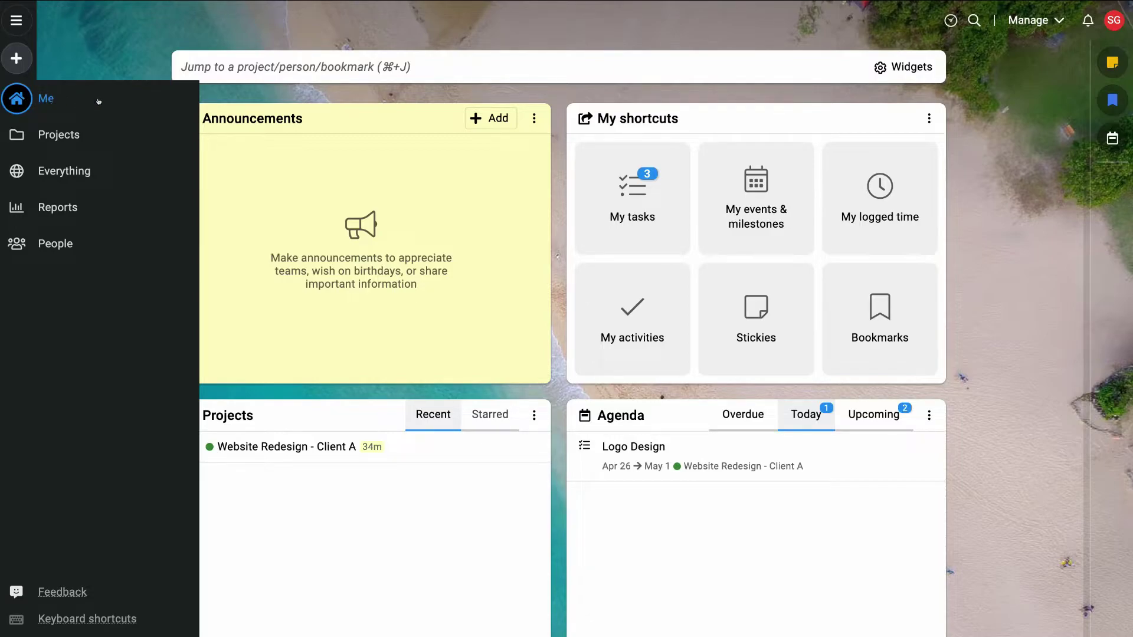
click(98, 134)
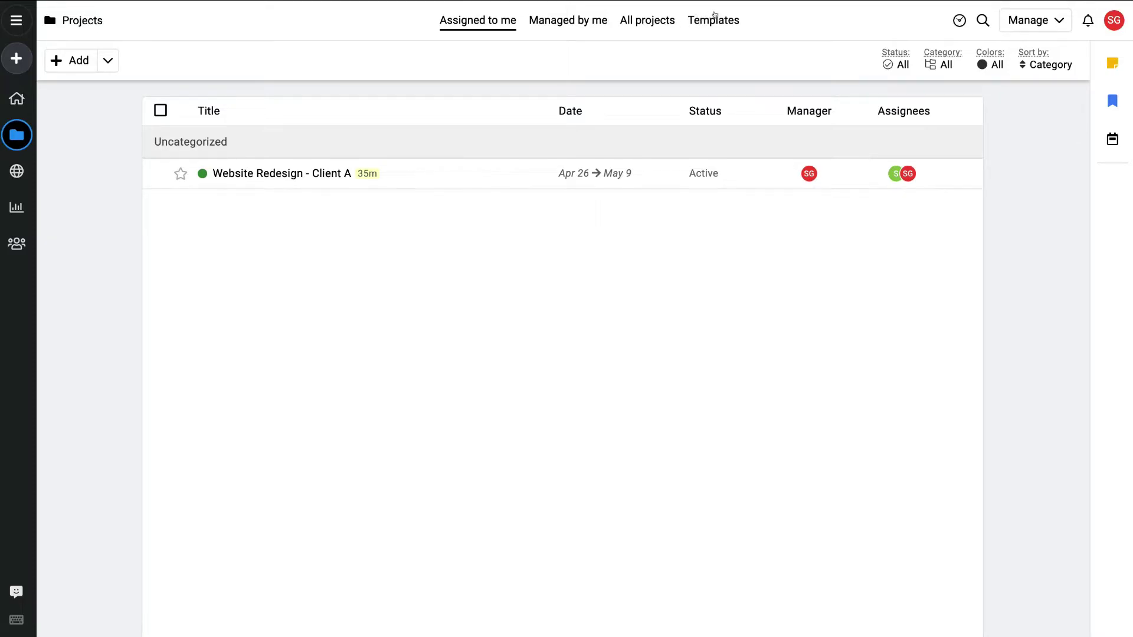
click(271, 172)
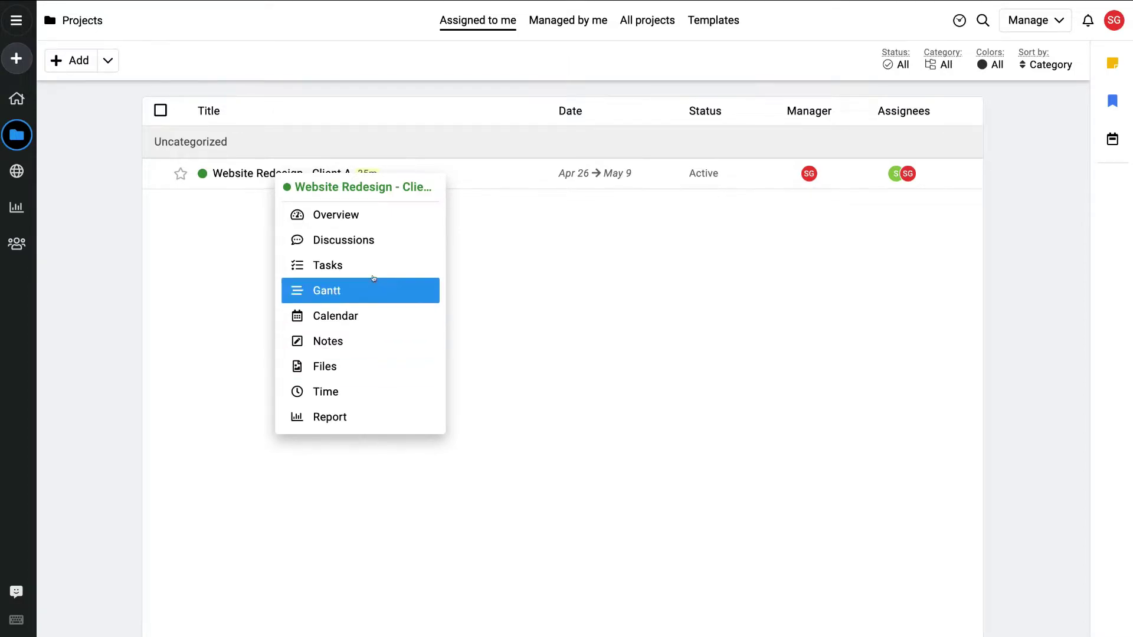
click(367, 214)
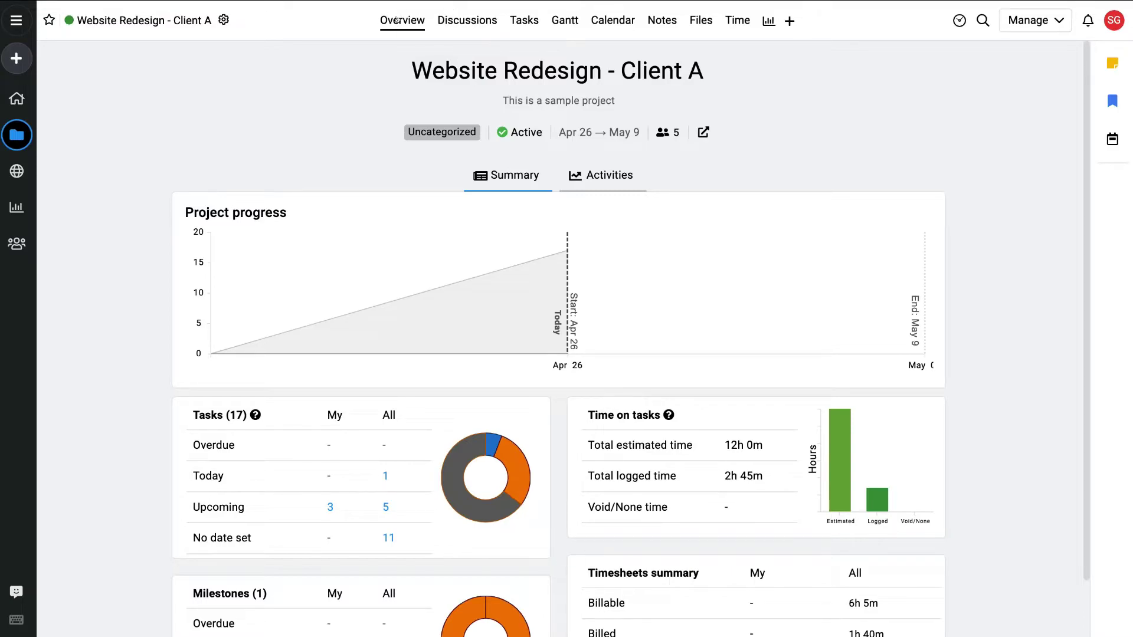
- Examine the project summary's progress chart, tasks, milestones, time on tasks and timesheets
scroll(486, 210, down, 2)
scroll(486, 210, down, 1)
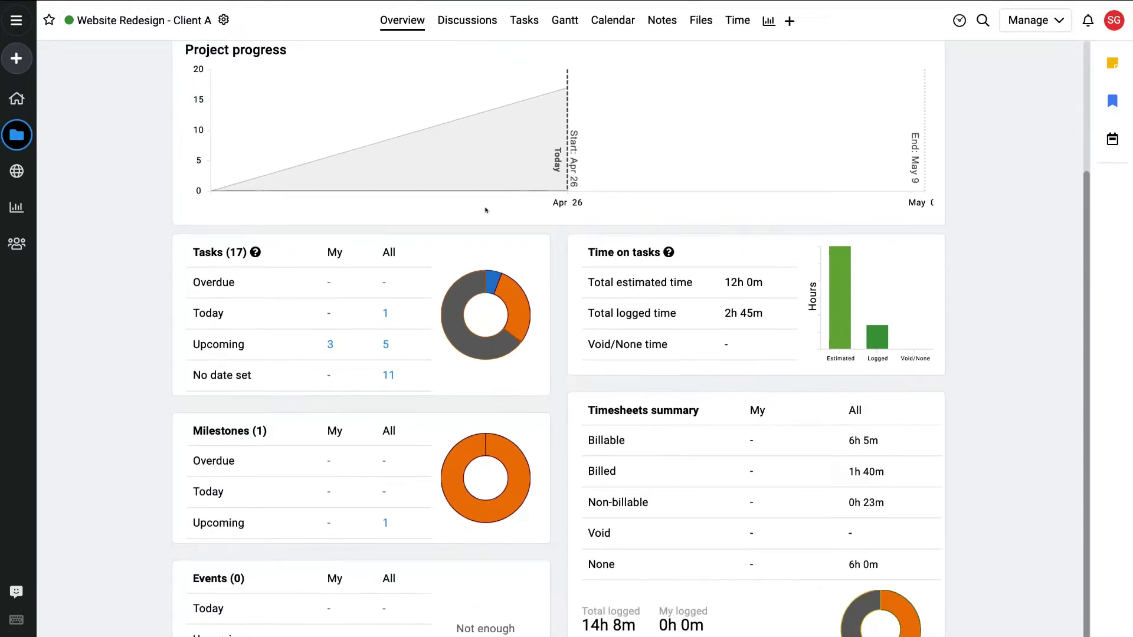
scroll(485, 210, up, 3)
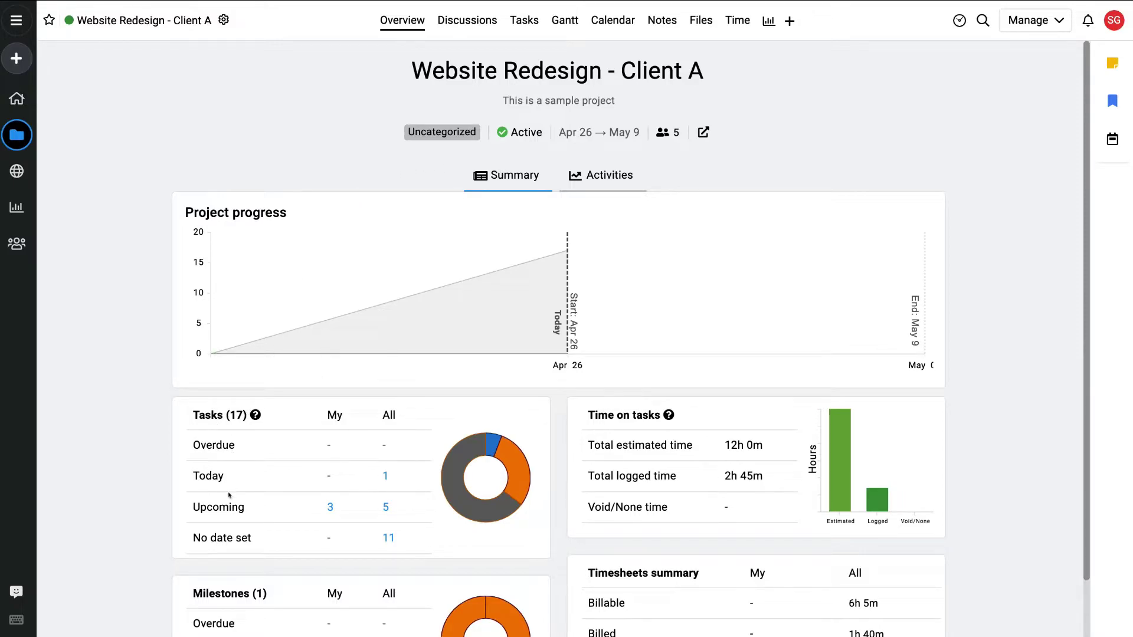
scroll(285, 599, down, 2)
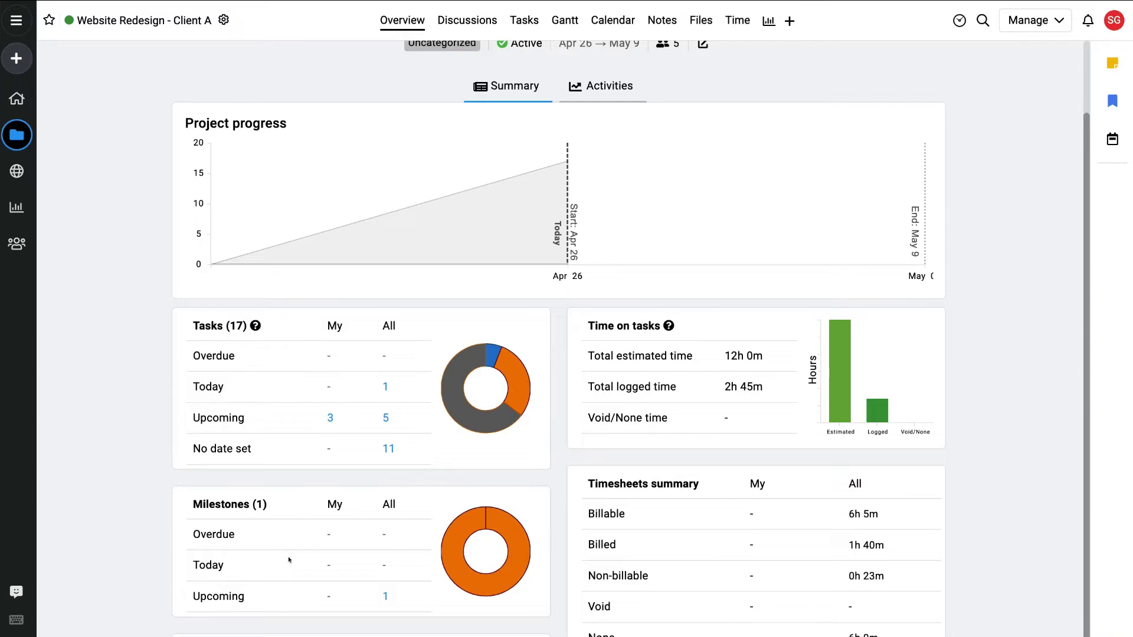
scroll(287, 590, down, 2)
scroll(587, 484, up, 1)
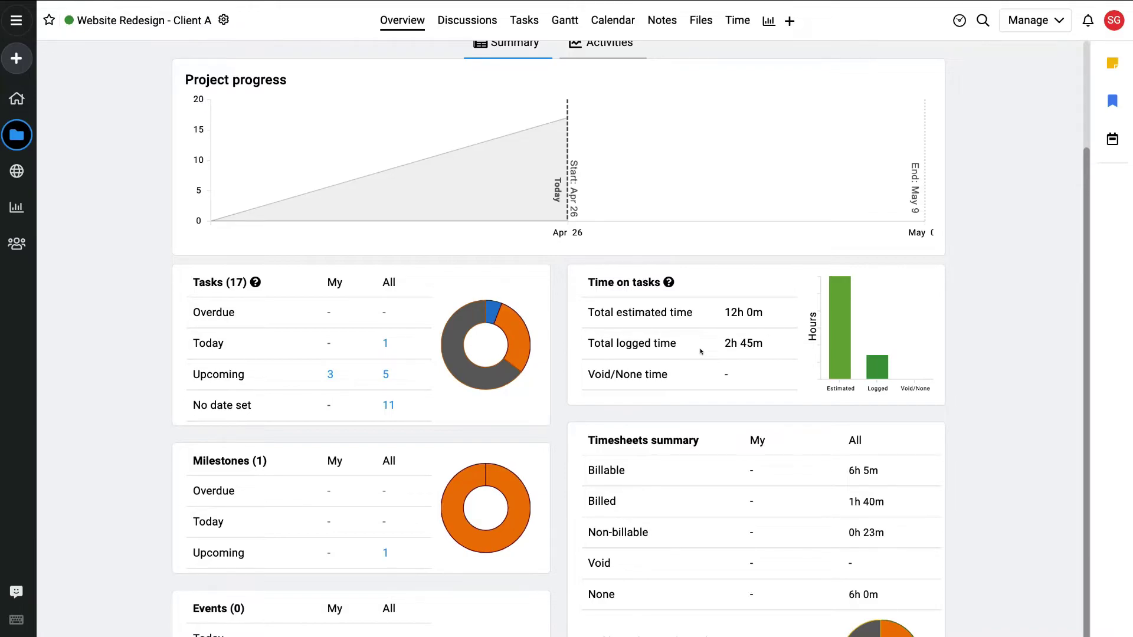
scroll(700, 352, up, 4)
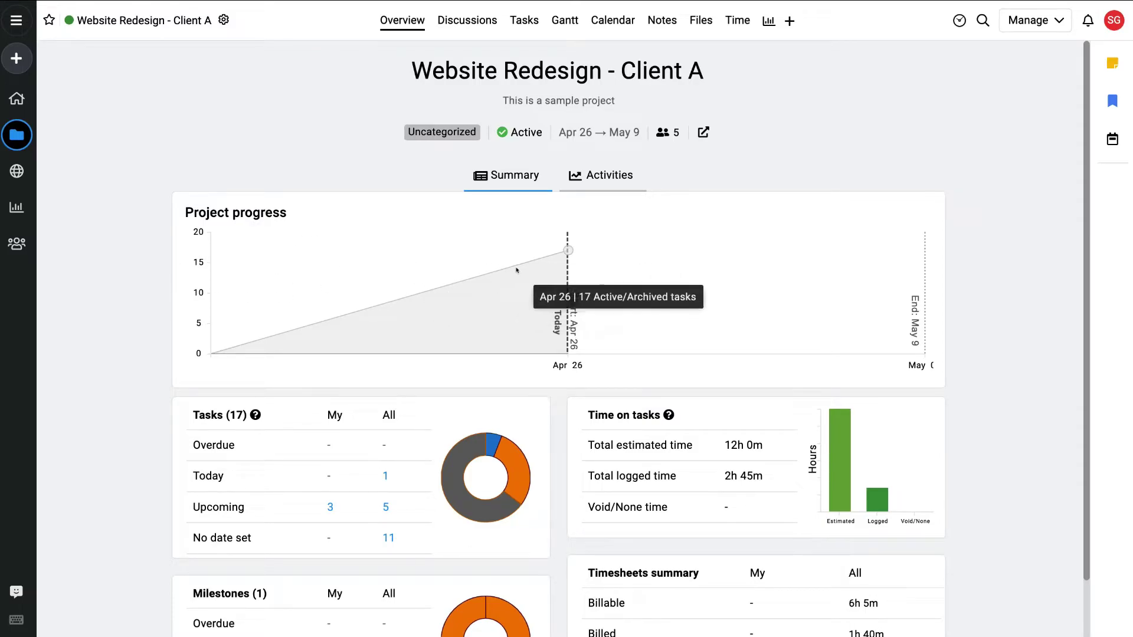
- In the project's Discussions, view the form for adding a topic and open the comment editor under Open topic
click(455, 21)
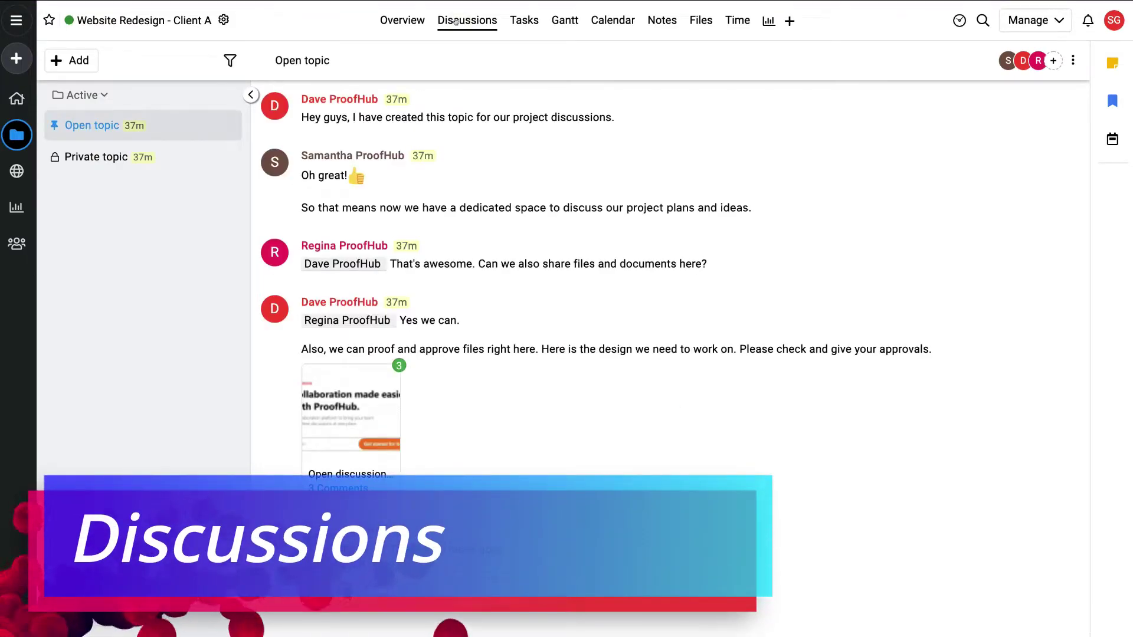
click(71, 60)
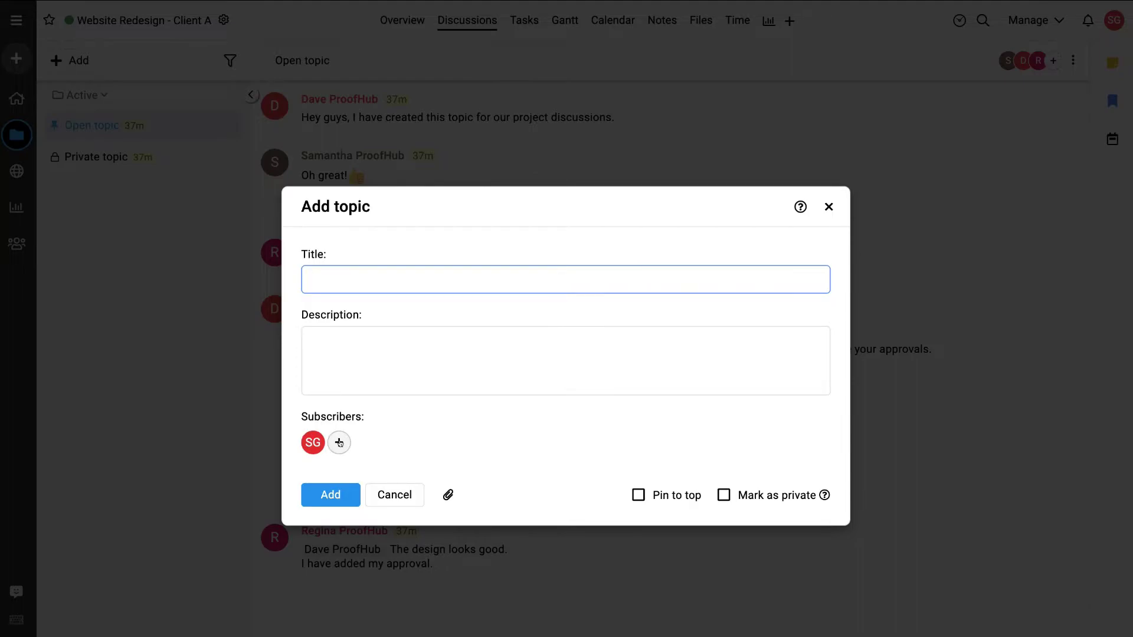
mouse_move(348, 349)
click(828, 208)
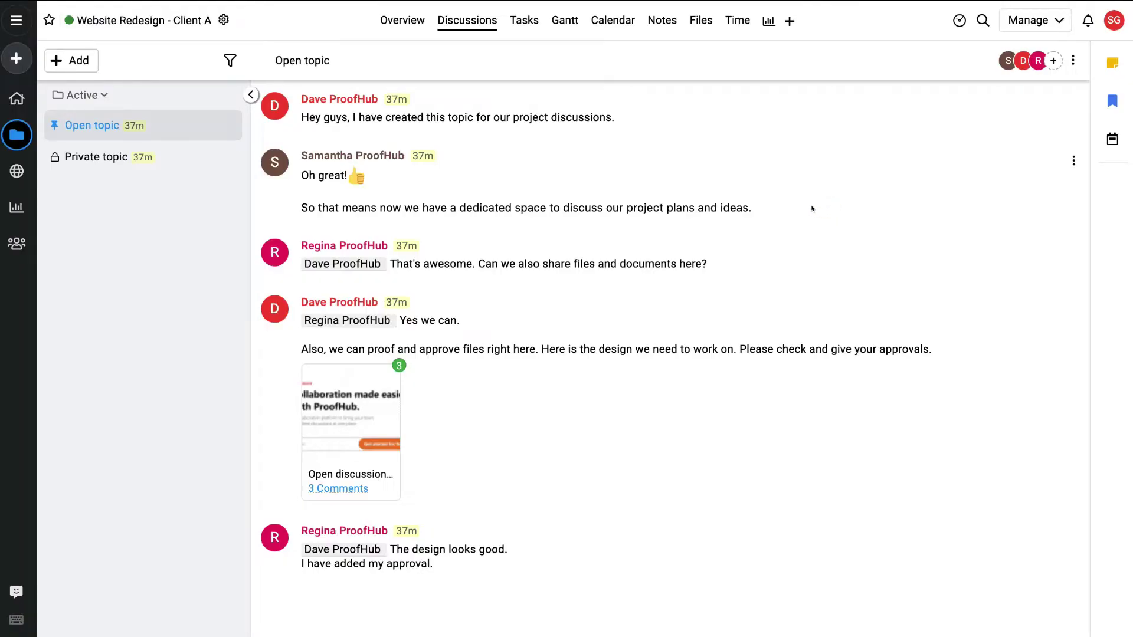
click(393, 607)
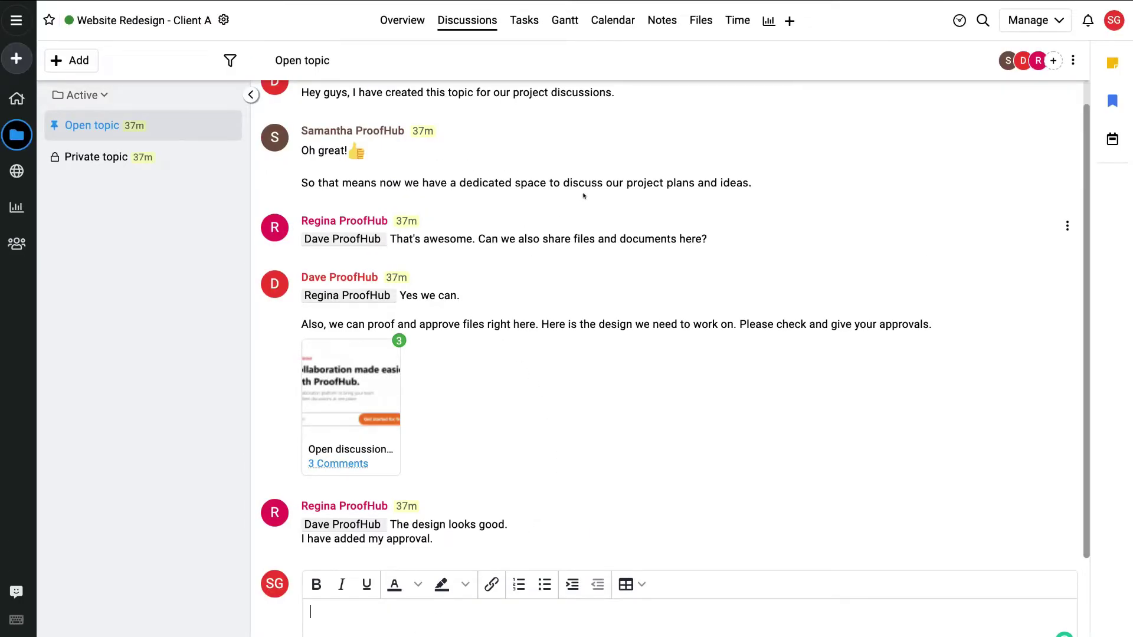
- Add a task named "Home page design" to the Backlog stage of List of tasks
scroll(508, 171, up, 1)
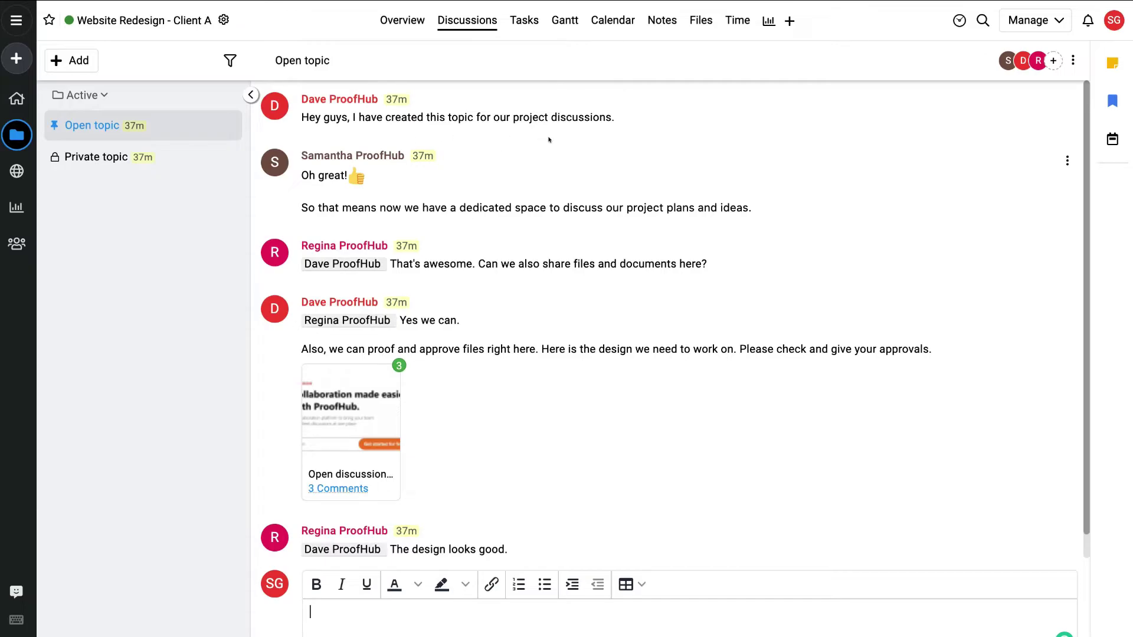
click(524, 21)
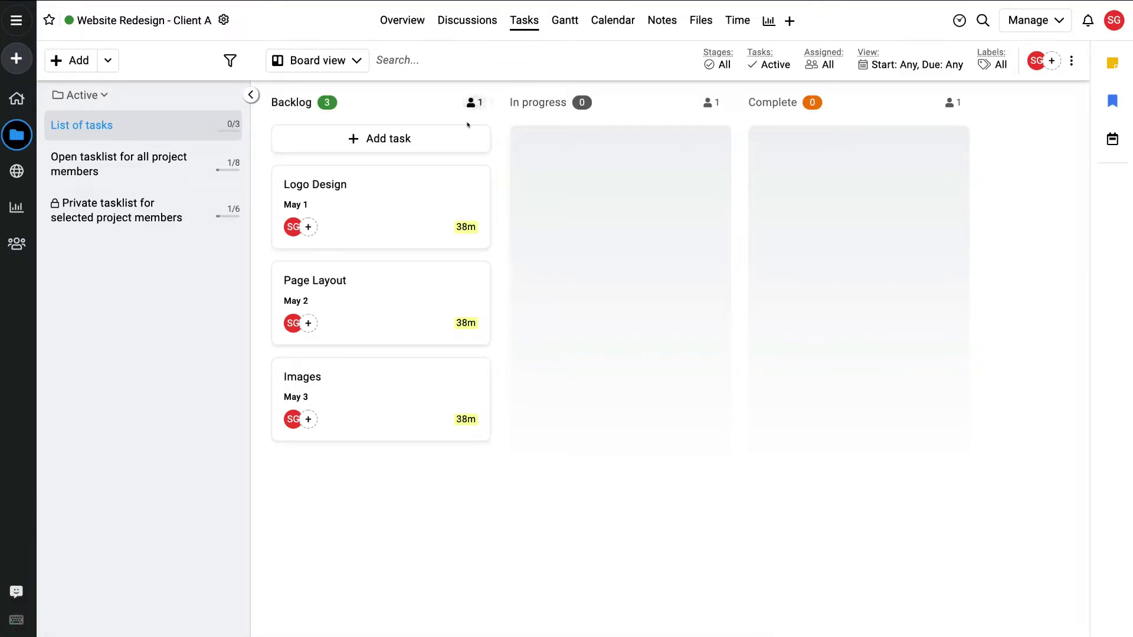
click(382, 137)
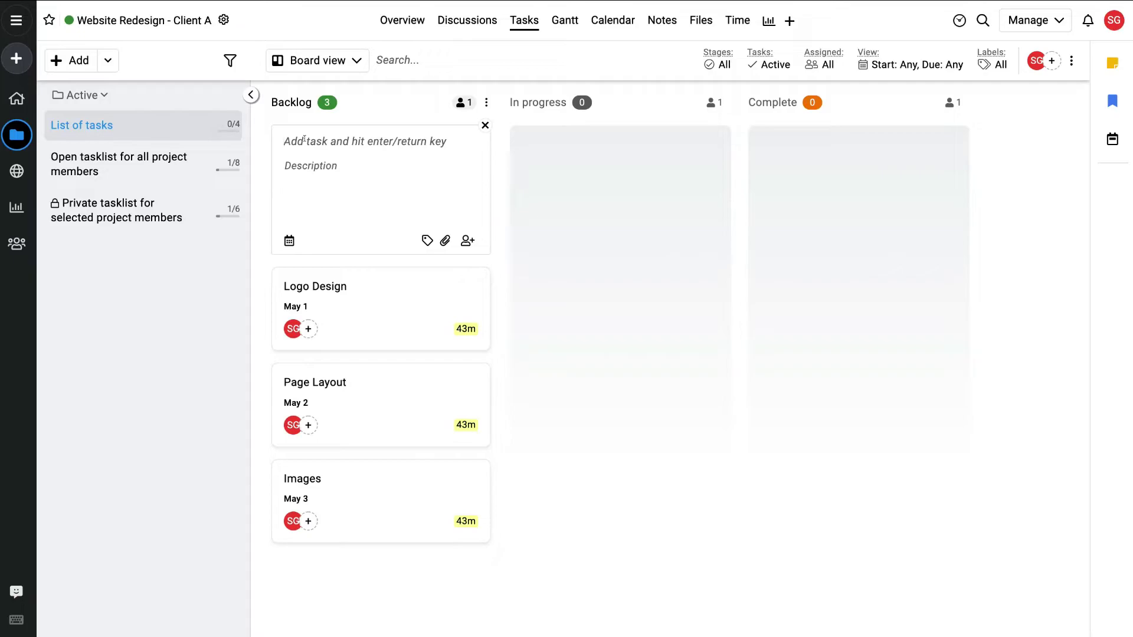
text(Home page design)
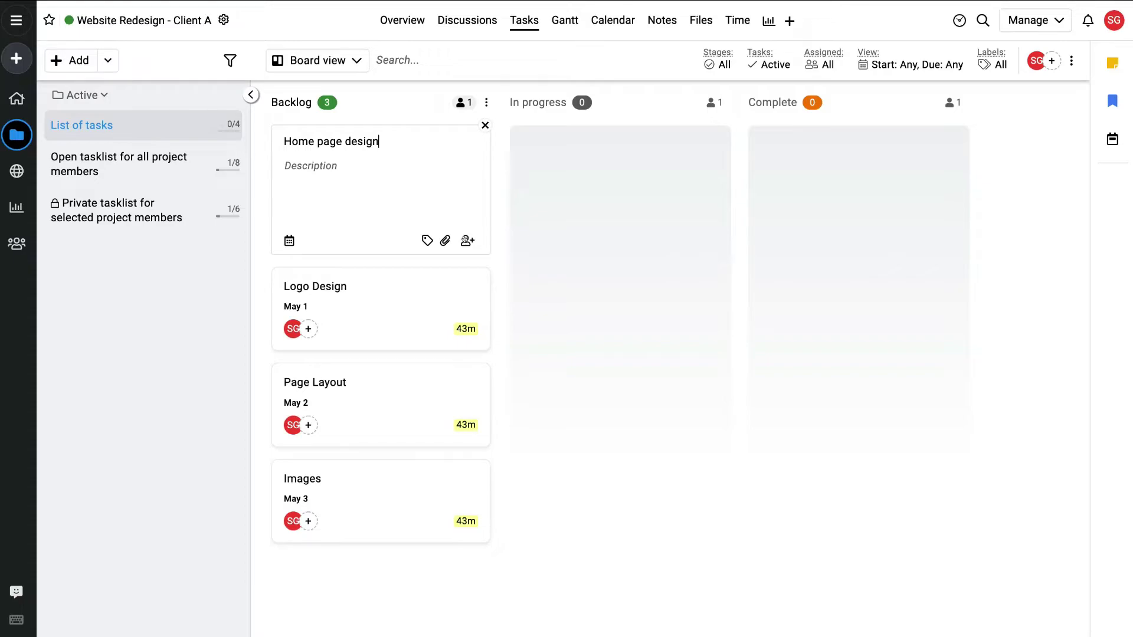
key(Return)
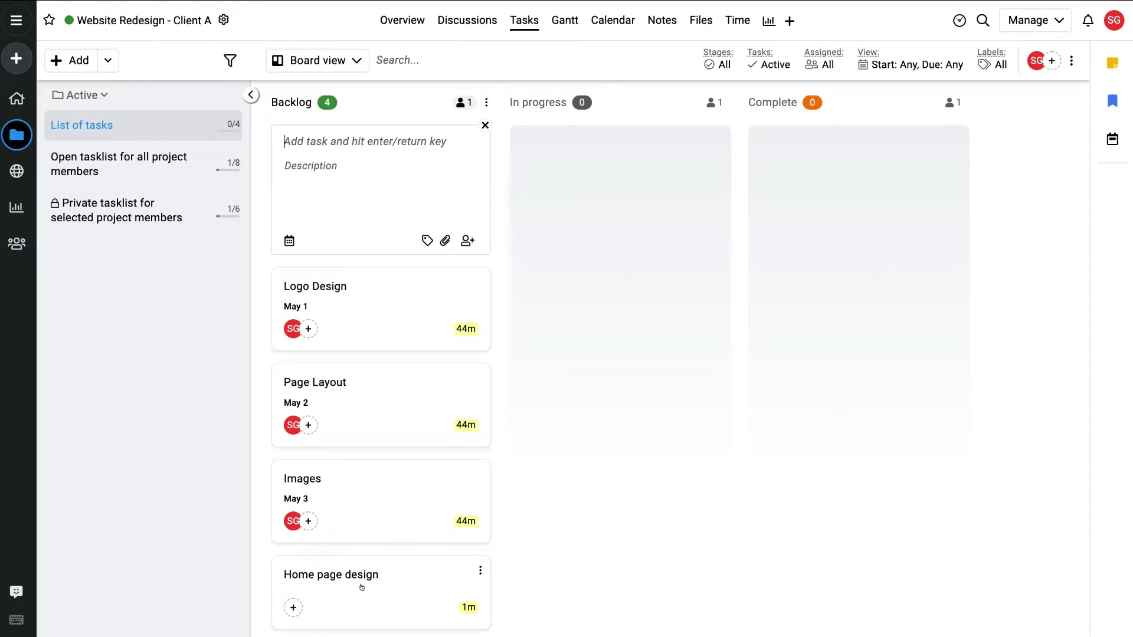
- Open the Home page design task and set its start date to April 27 and due date to April 29, 2022
click(408, 581)
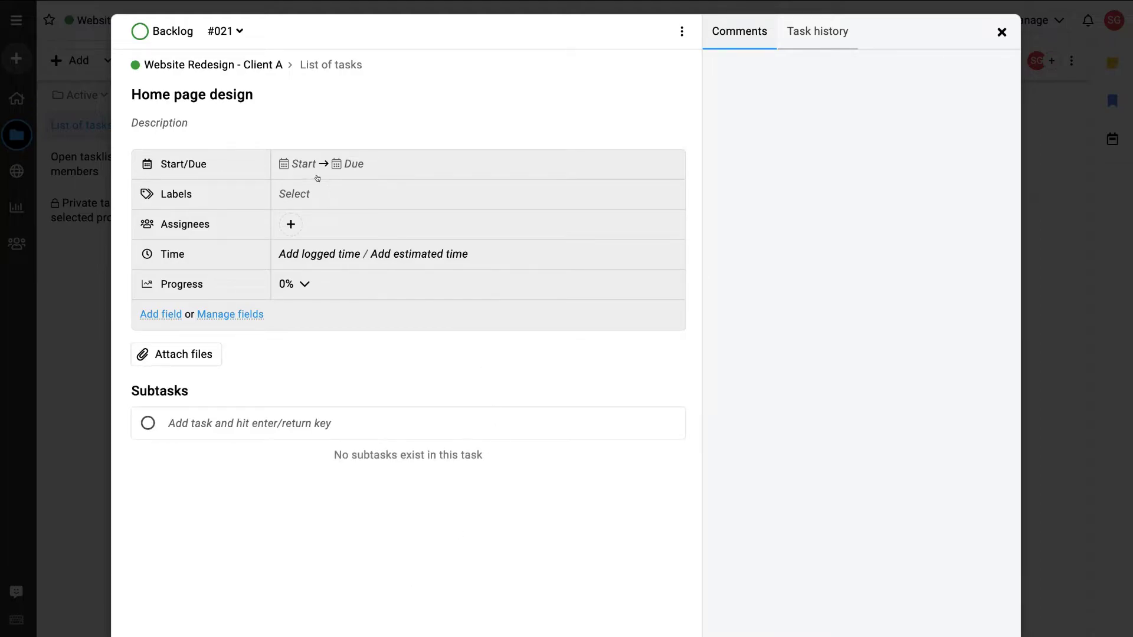
click(285, 163)
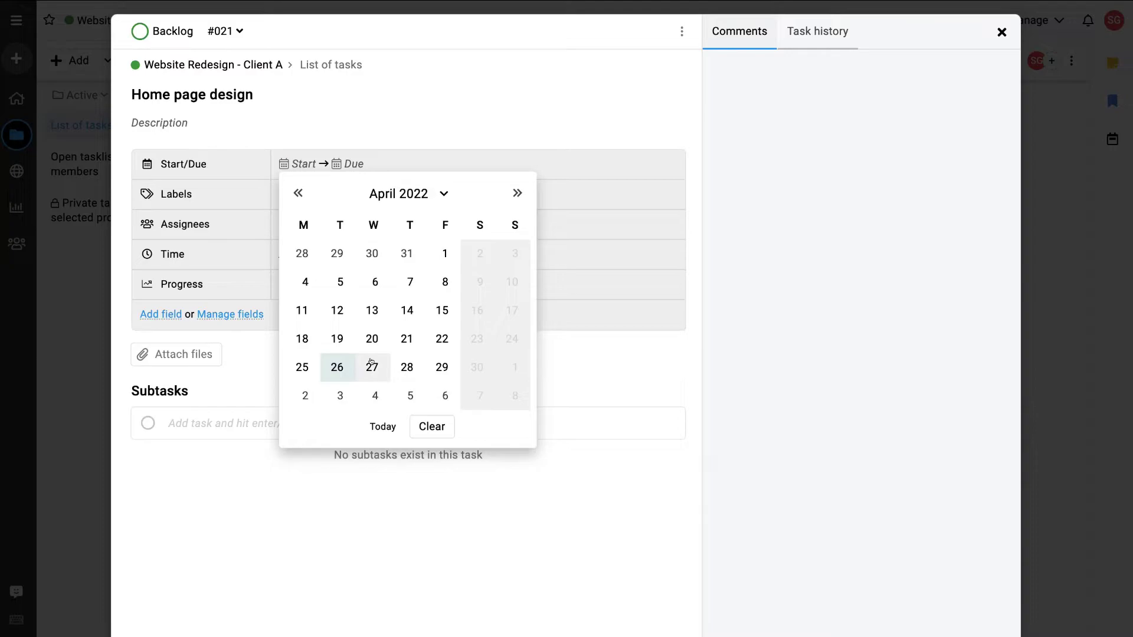
click(371, 362)
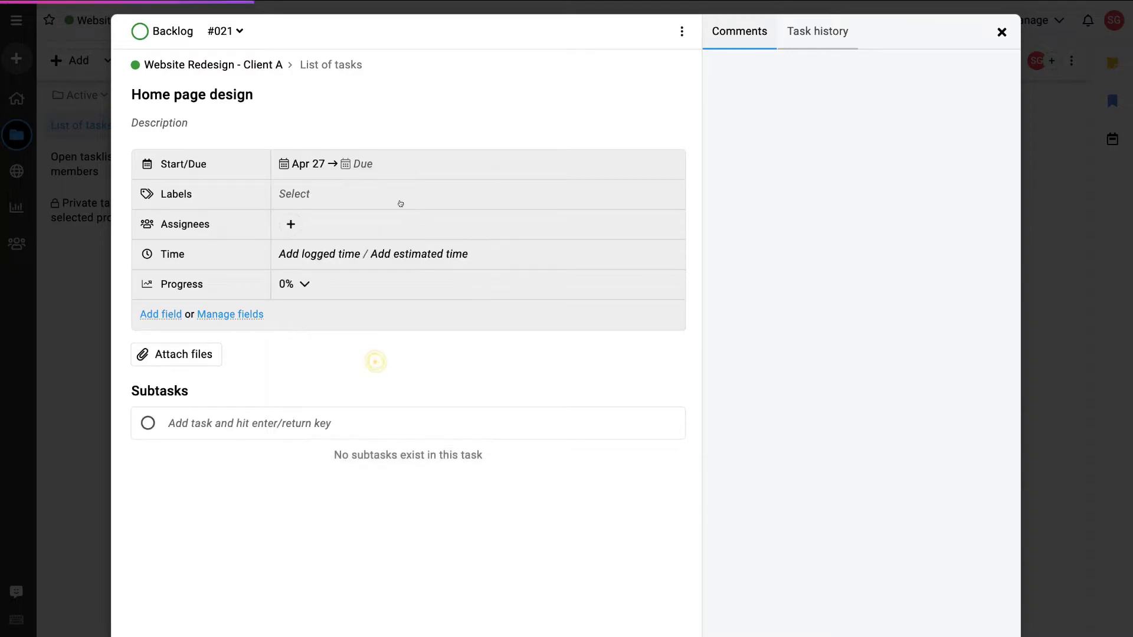
click(362, 163)
click(503, 367)
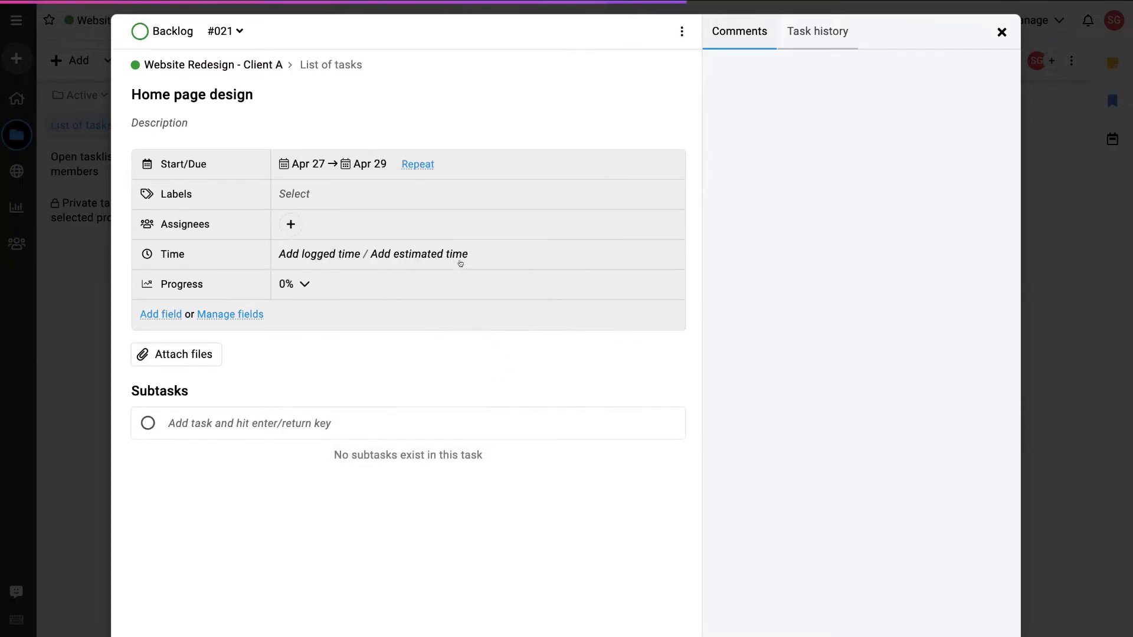
- Give the Home page design task the In-progress label and assign it to a team member
click(309, 198)
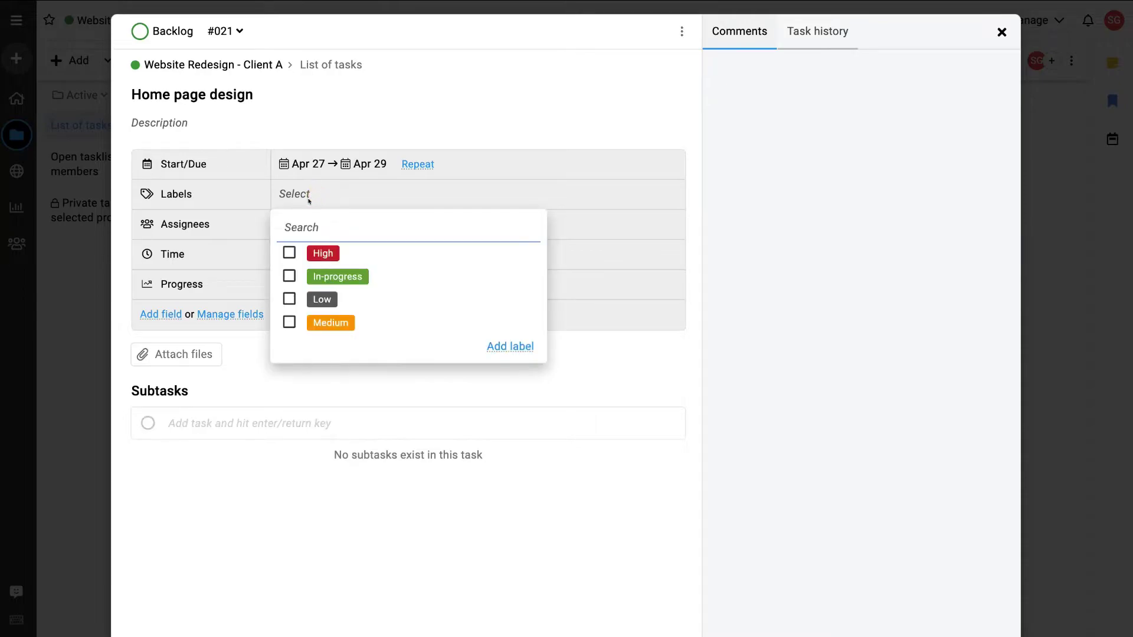
click(289, 276)
click(571, 357)
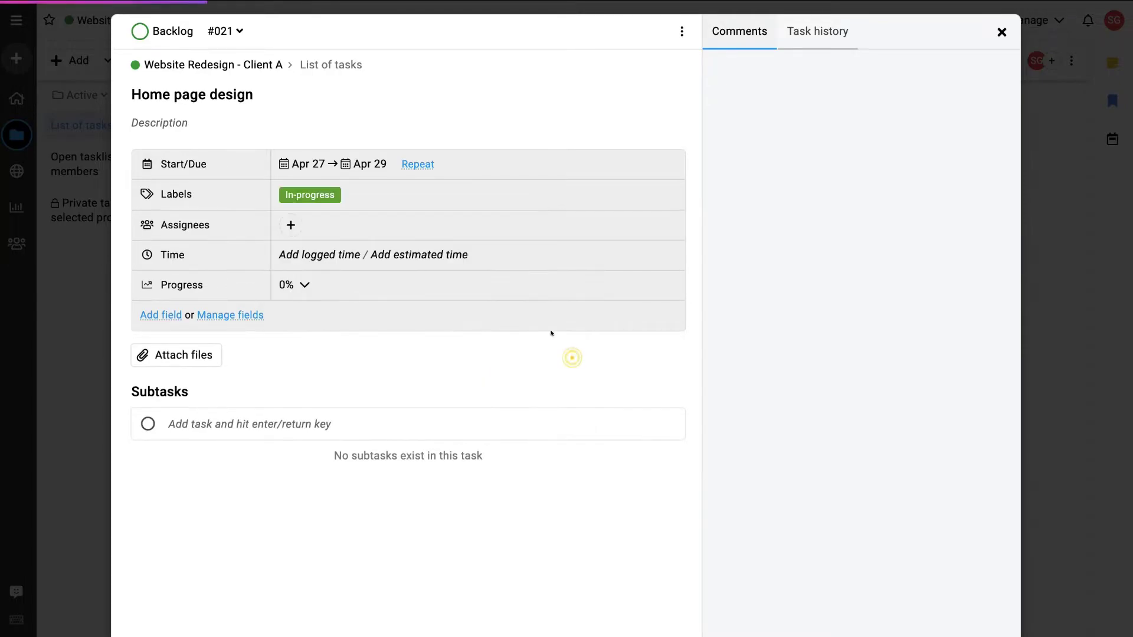
click(291, 223)
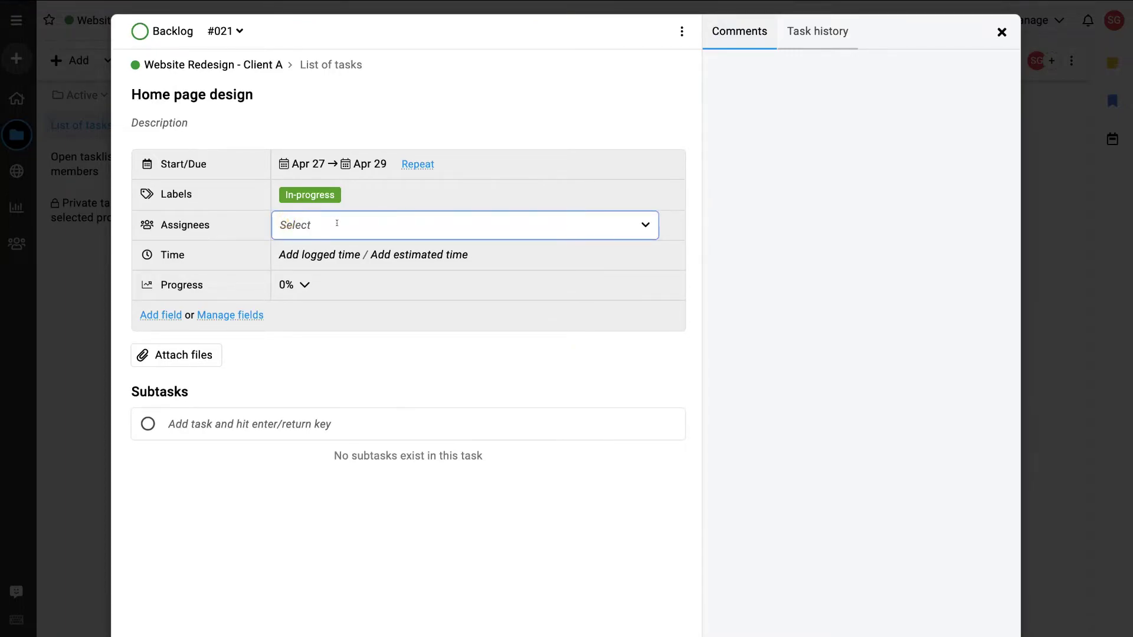
text(sam)
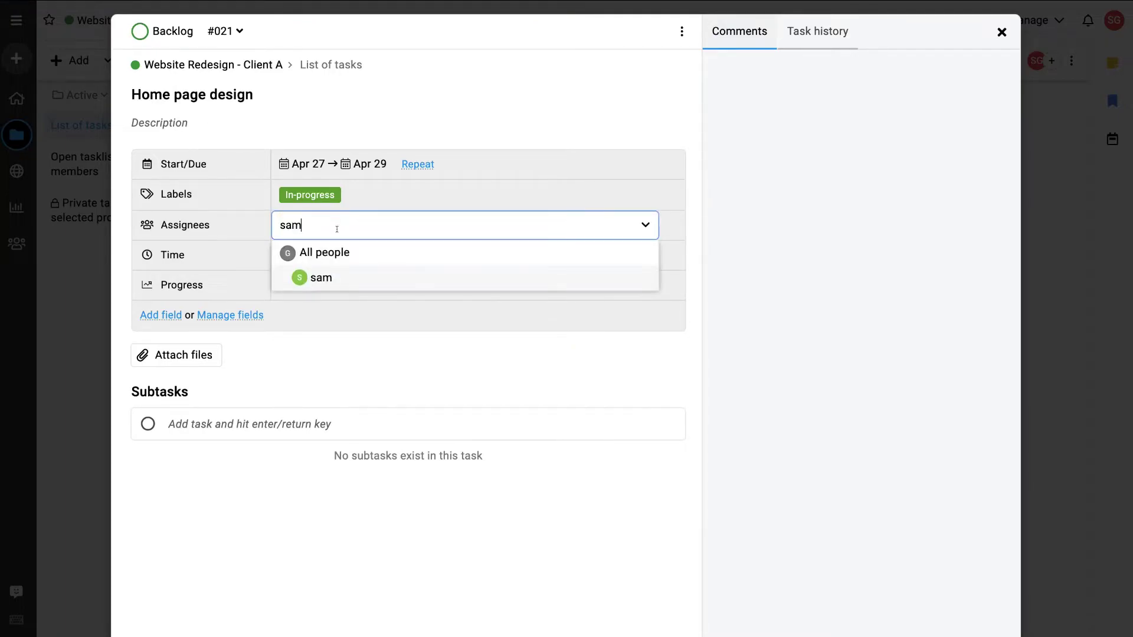
click(338, 275)
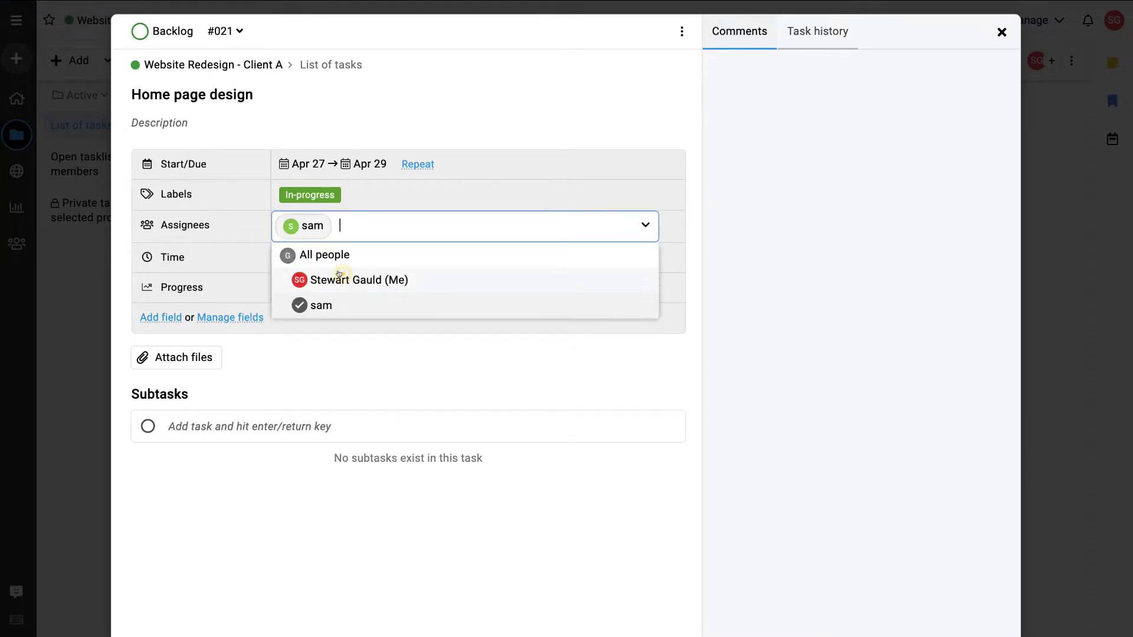
click(392, 347)
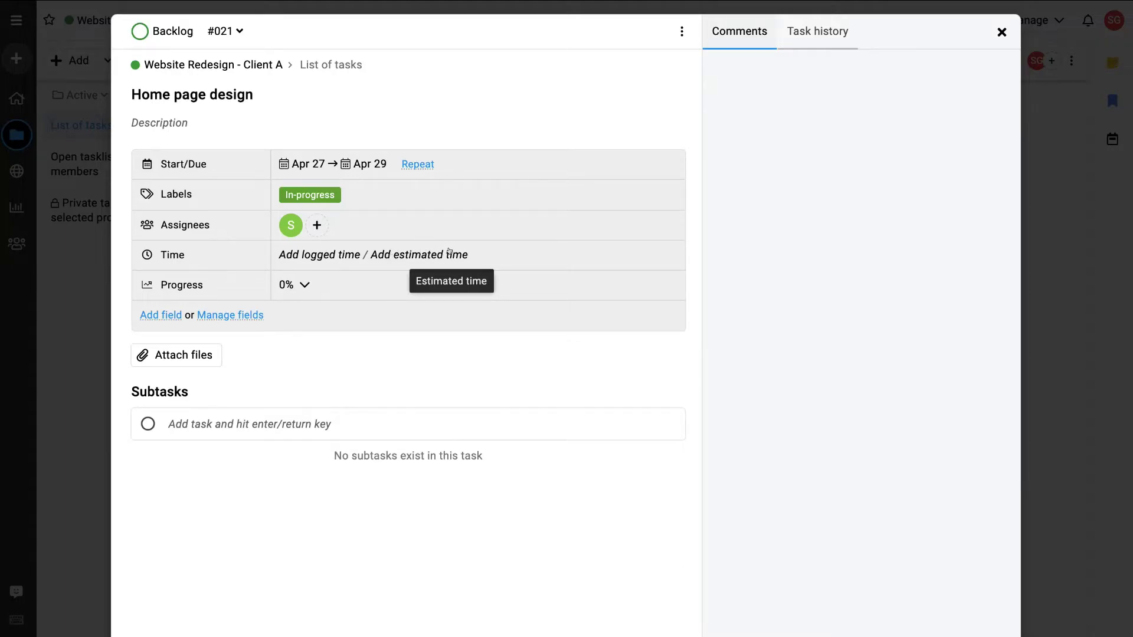
- Set the Home page design task's progress to 20% and move its card to the In progress stage
click(302, 284)
click(301, 356)
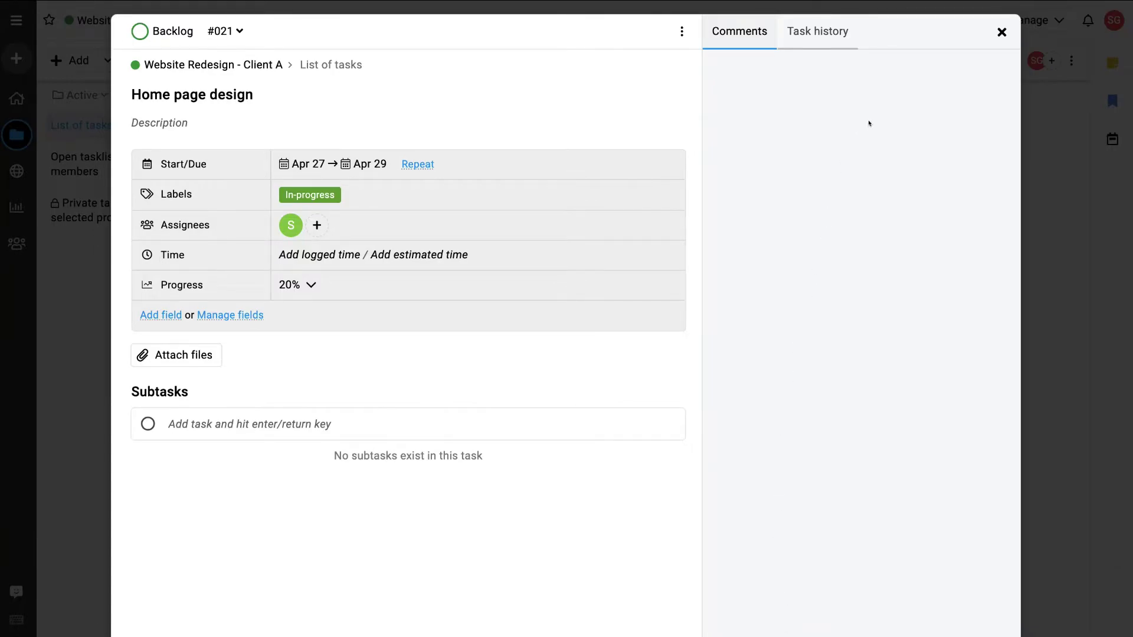
click(1001, 32)
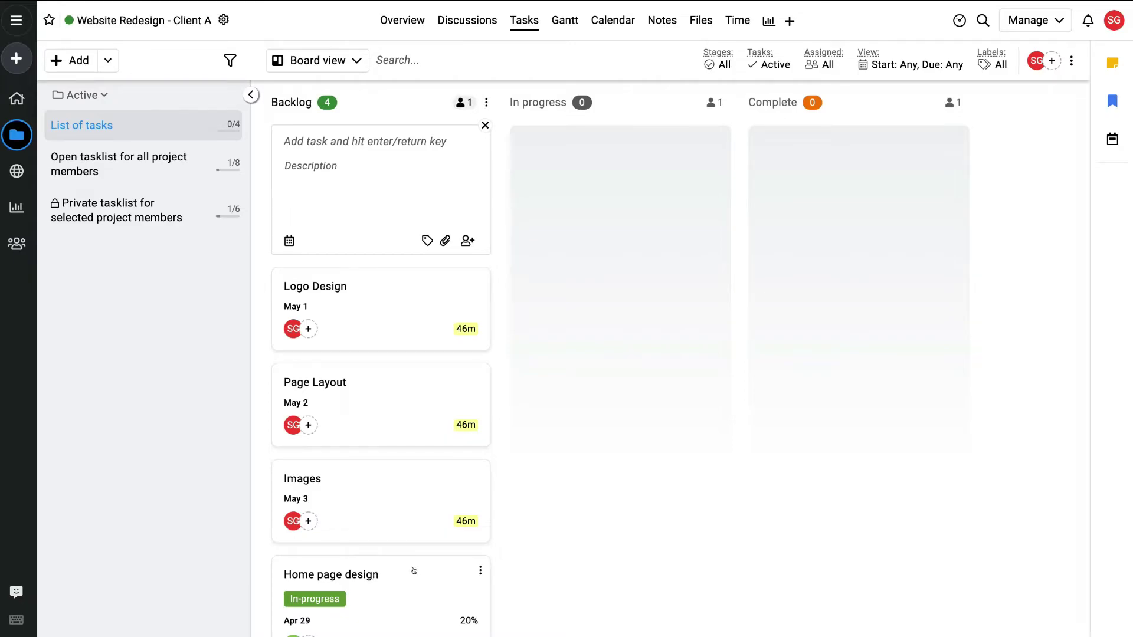
drag(393, 583, 509, 141)
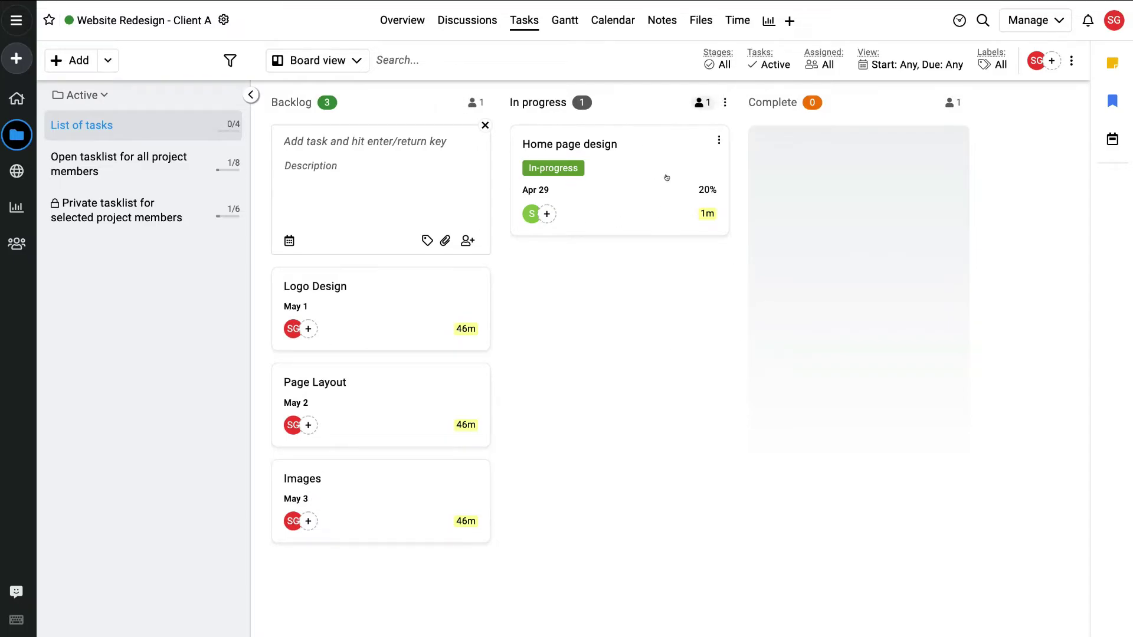
- Set the Logo Design task's progress to 100% and move its card to the Complete stage
click(356, 304)
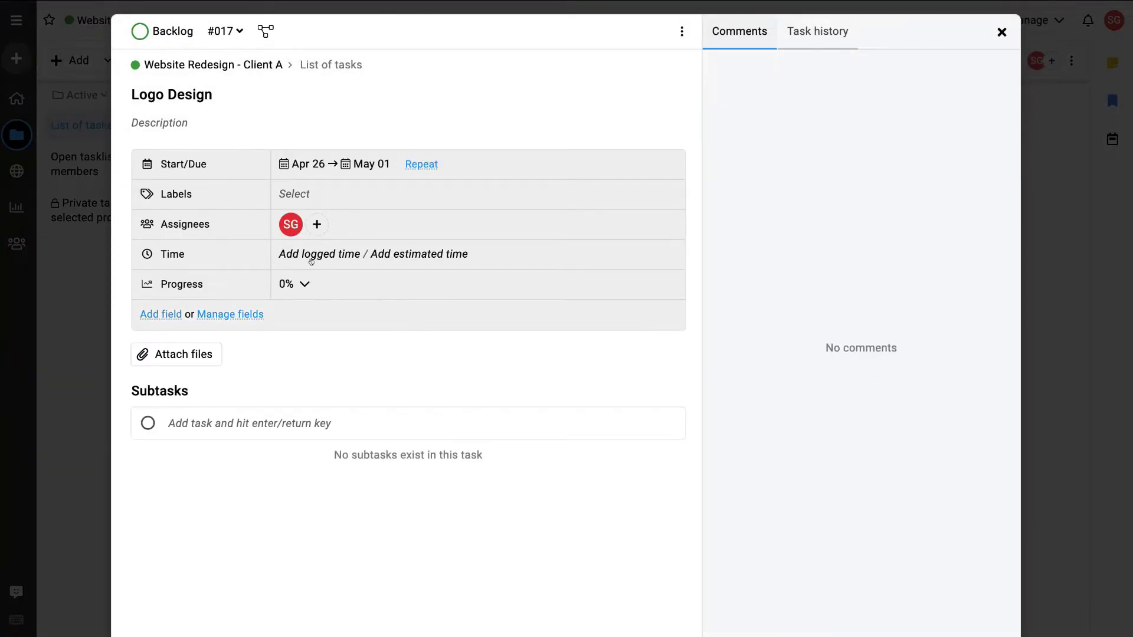
click(298, 282)
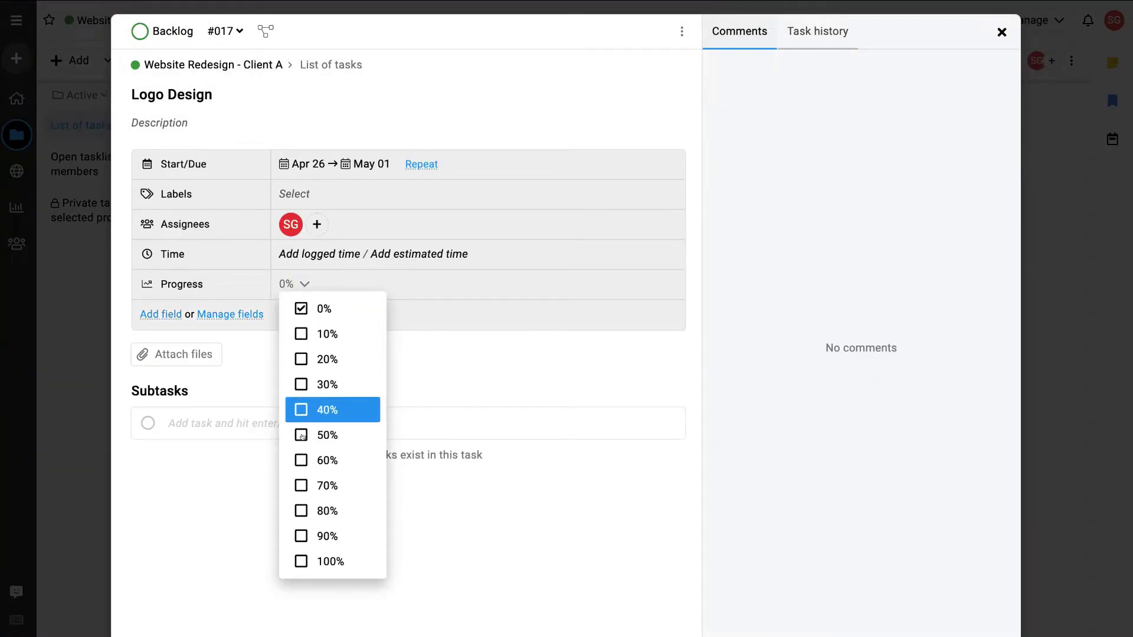
click(292, 556)
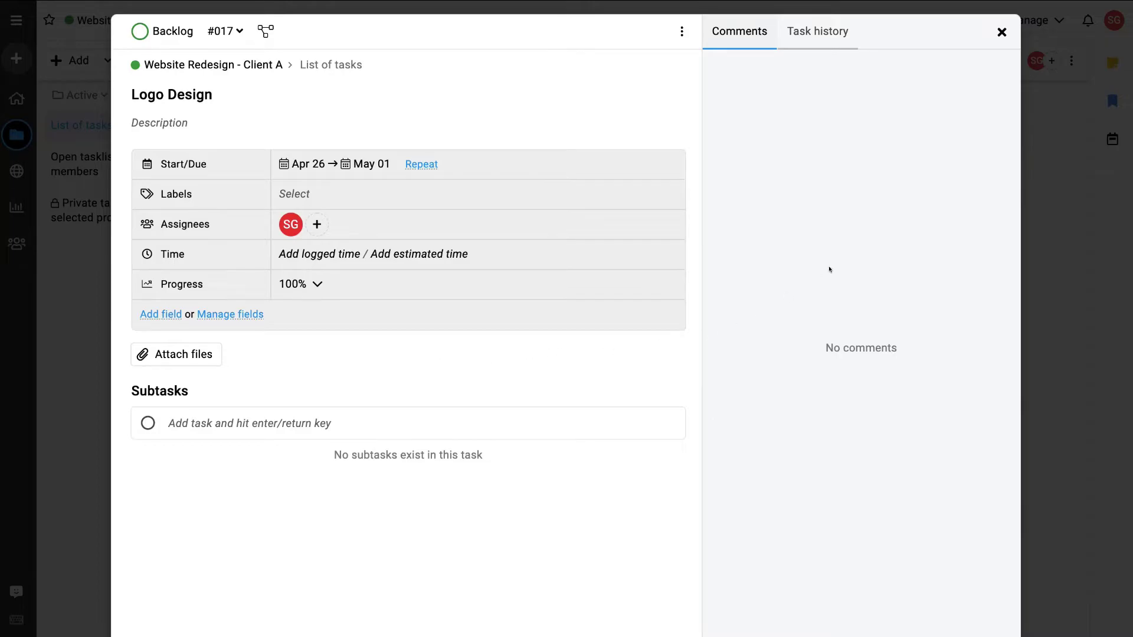
click(1002, 32)
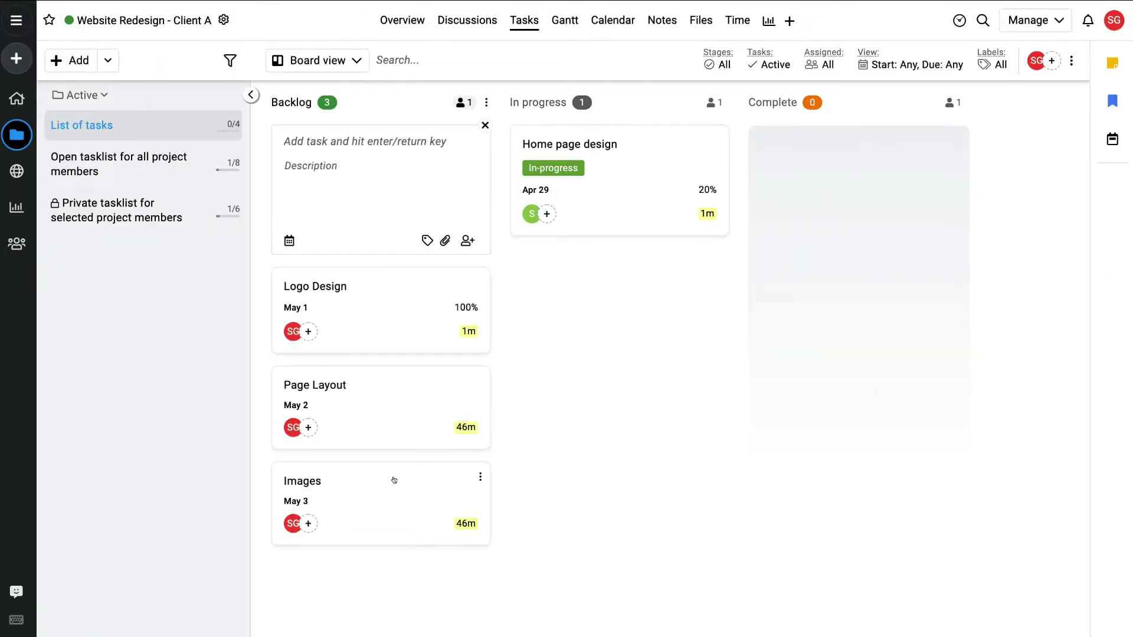
drag(387, 296, 769, 172)
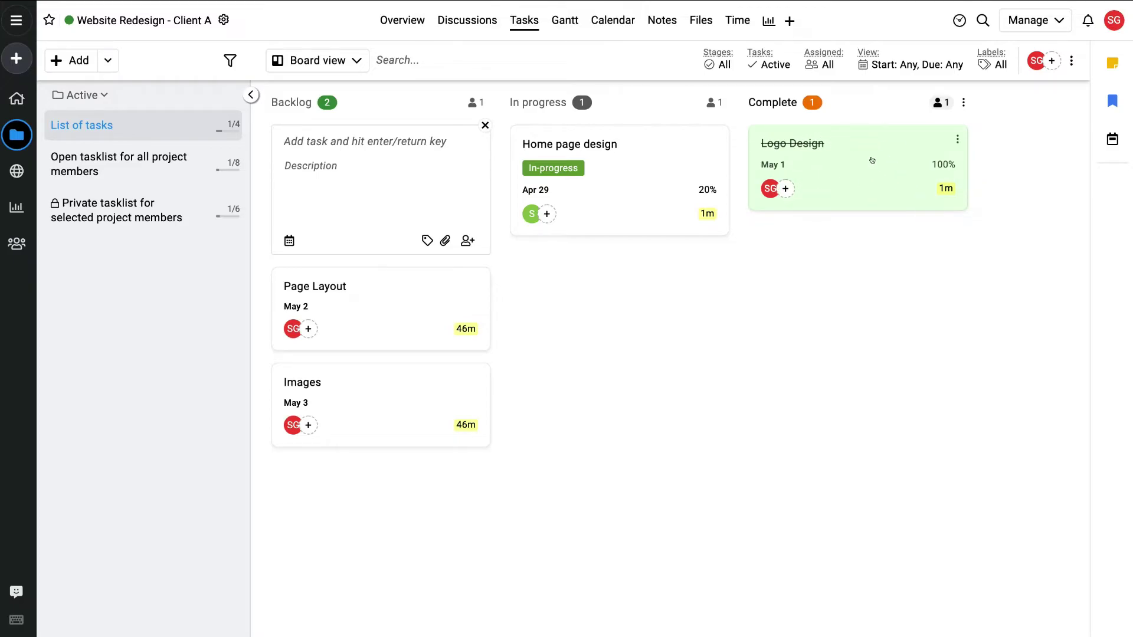
- Close the new-task entry and view the open tasklist for all project members and the private tasklist
click(369, 142)
click(781, 258)
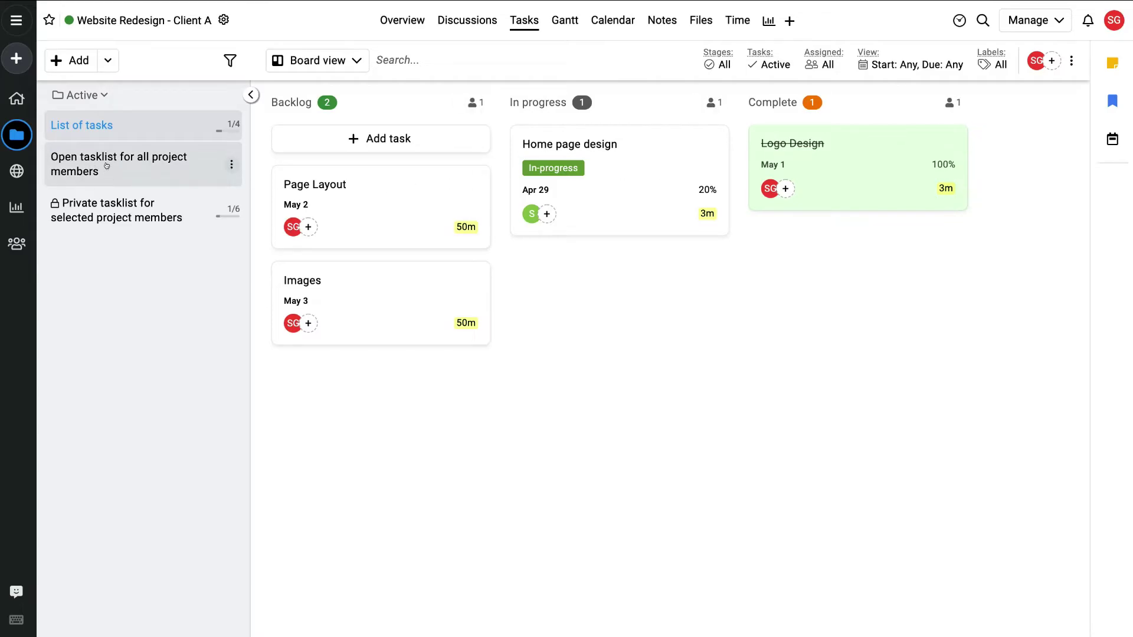
click(169, 163)
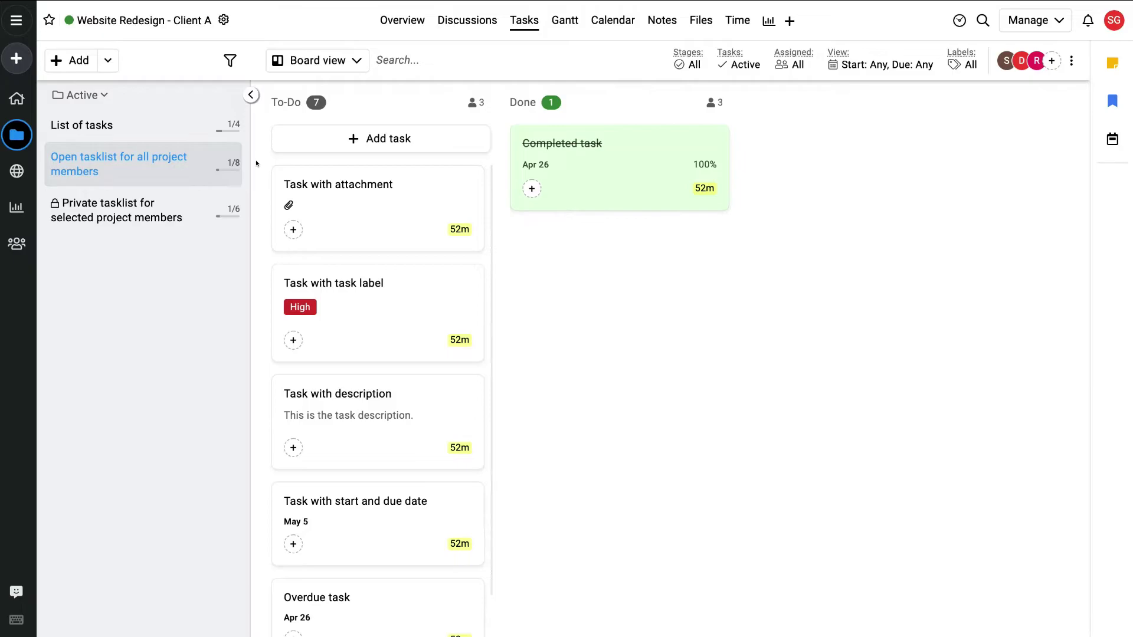
click(158, 206)
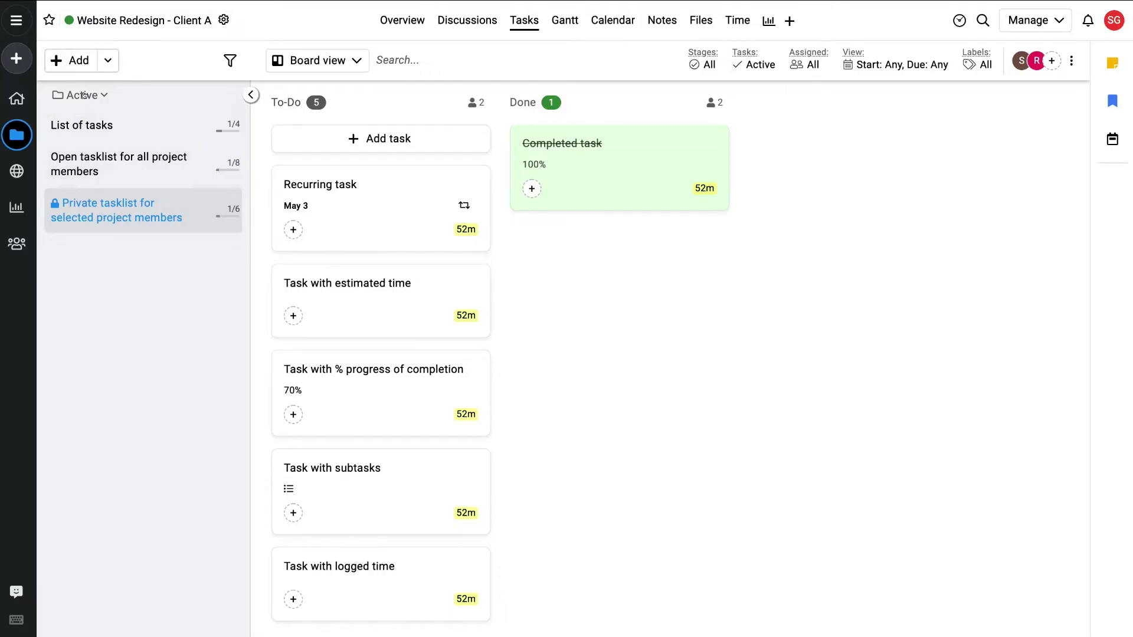
- View the form for adding a task list and close it without adding one
click(104, 63)
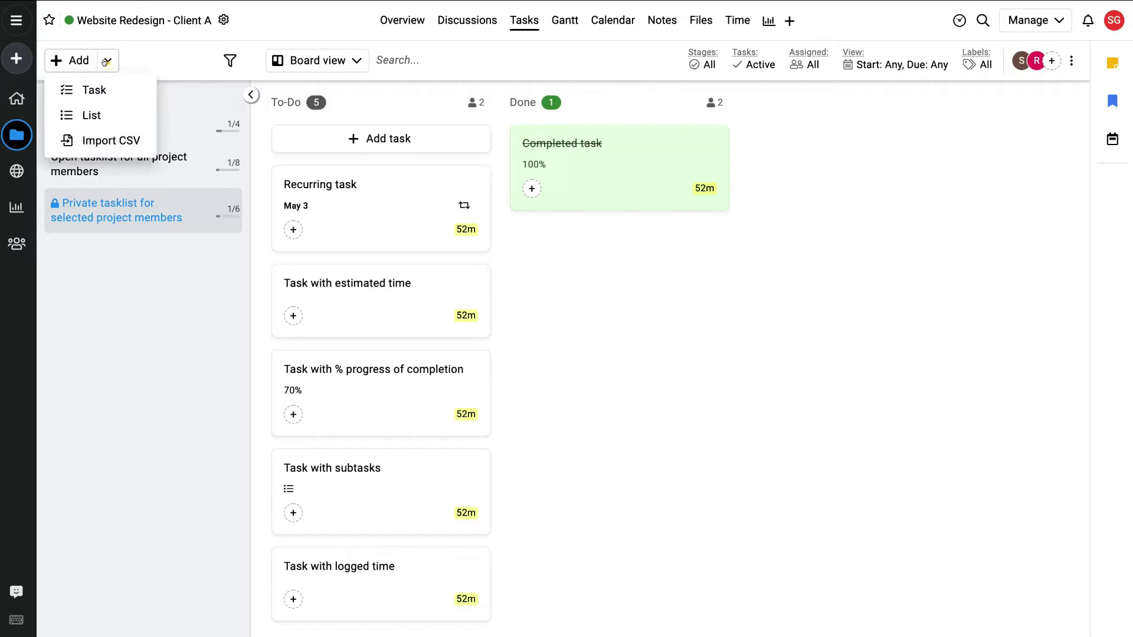
click(111, 112)
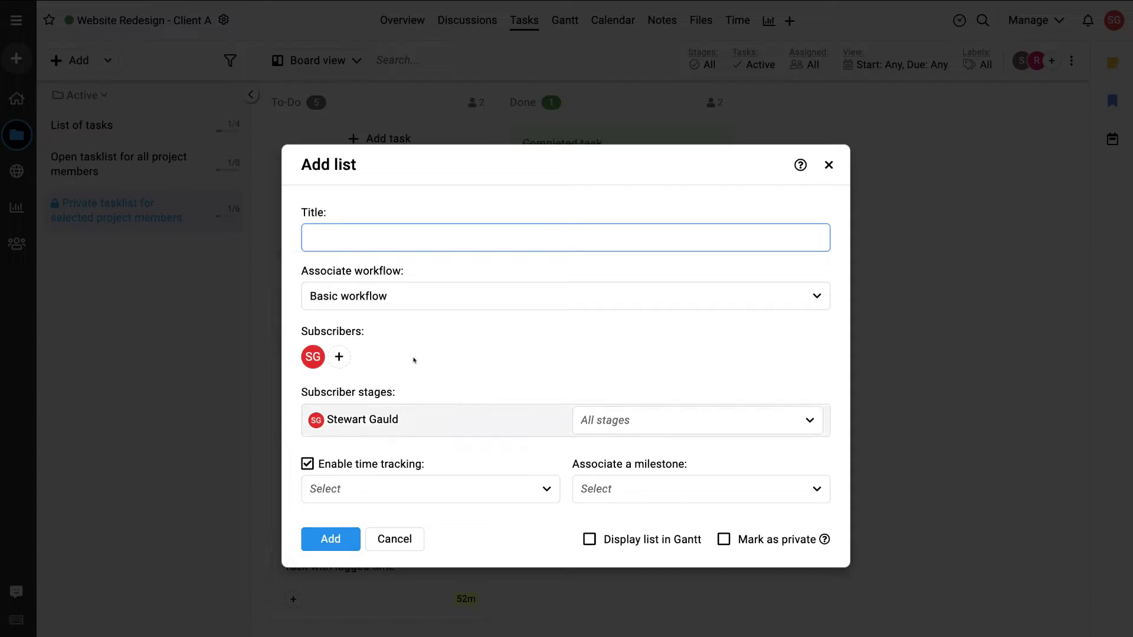
click(828, 164)
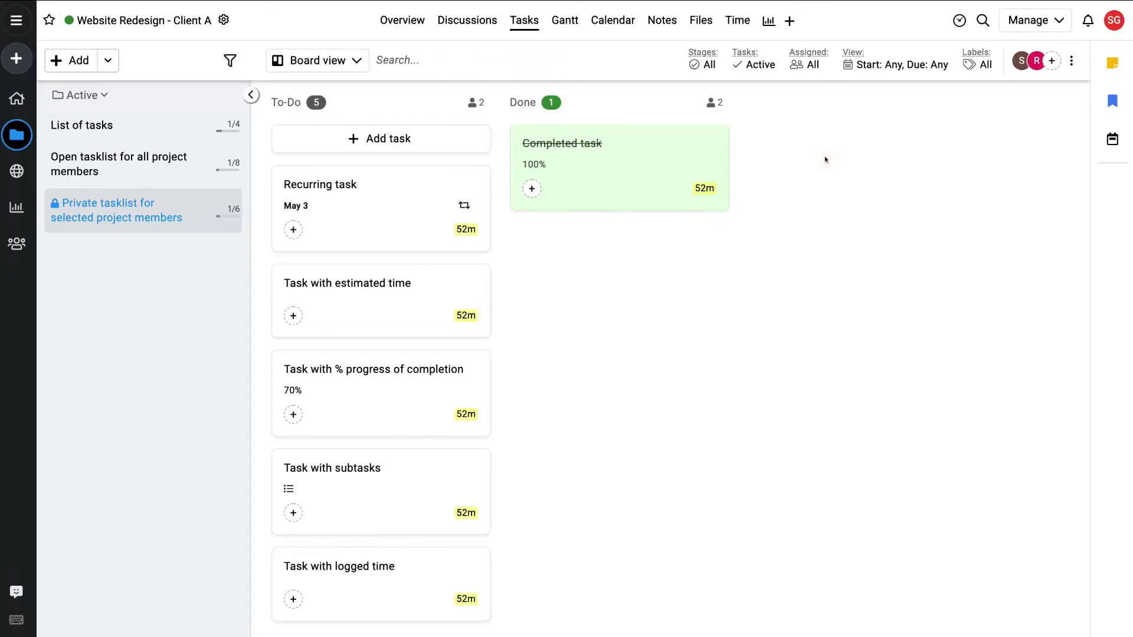
- Return to List of tasks and view the management options available for that list
click(115, 131)
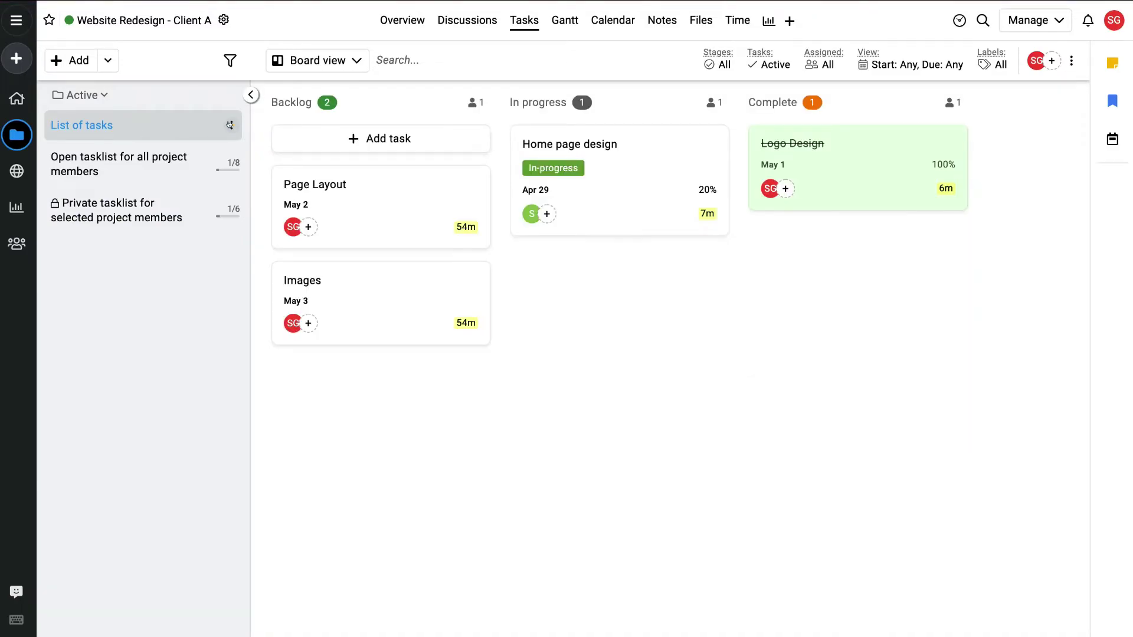
click(230, 124)
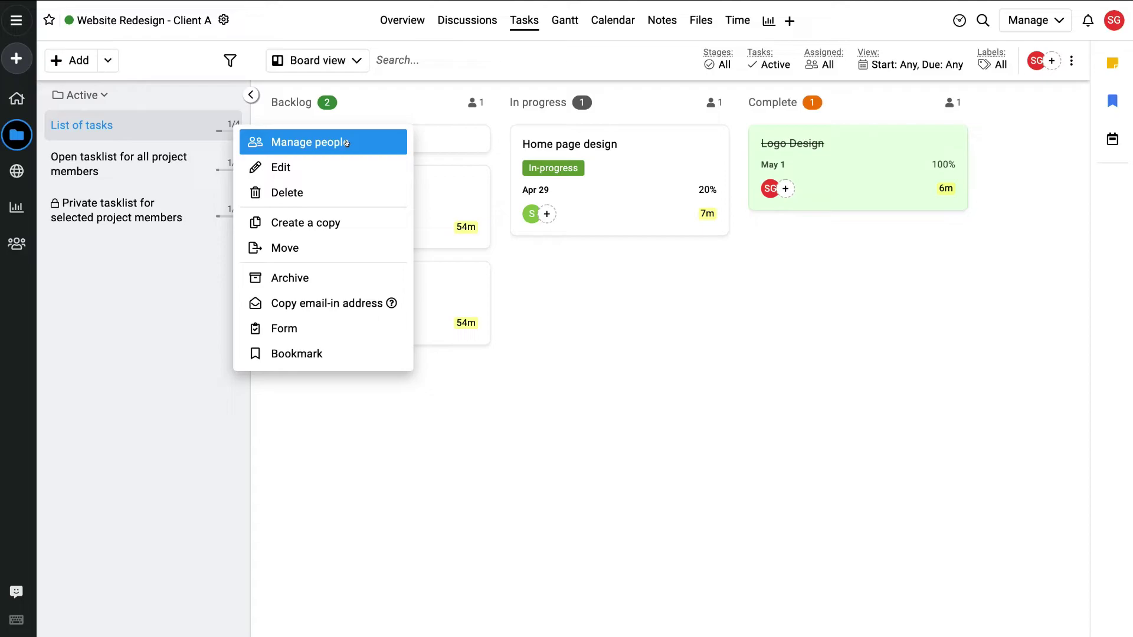
click(563, 265)
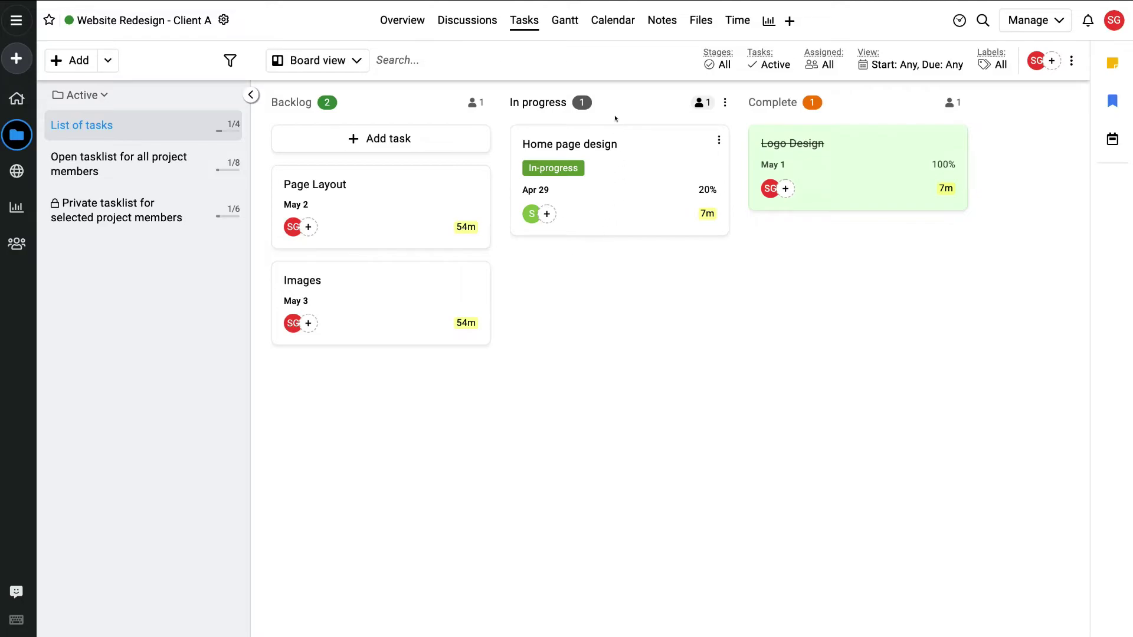
- View the project's Gantt chart, calendar and notes
click(560, 20)
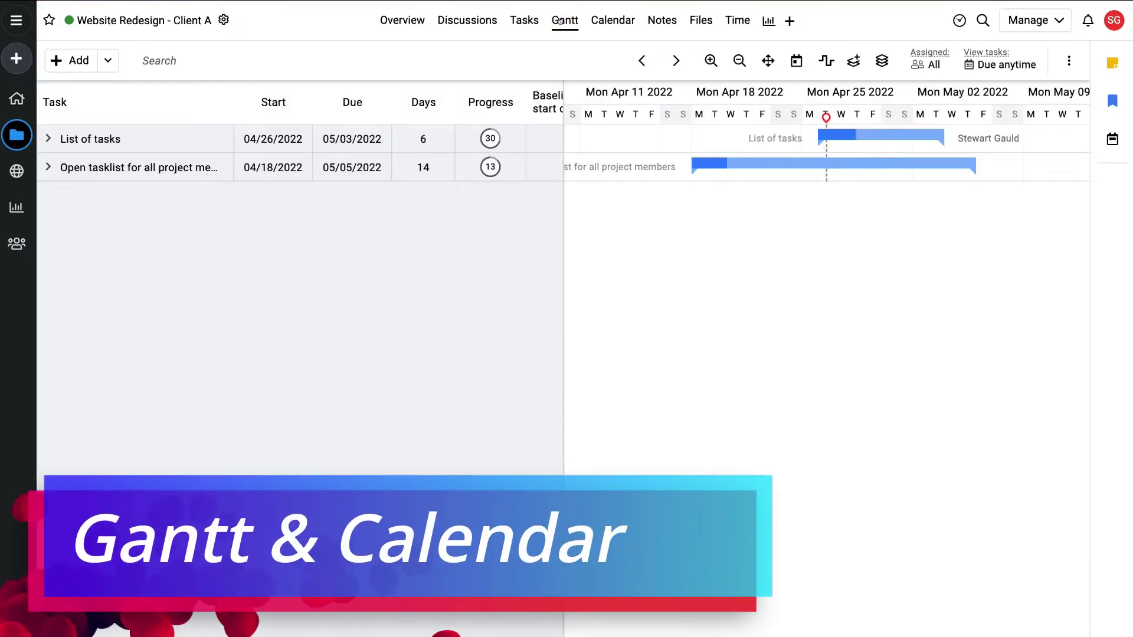
click(606, 19)
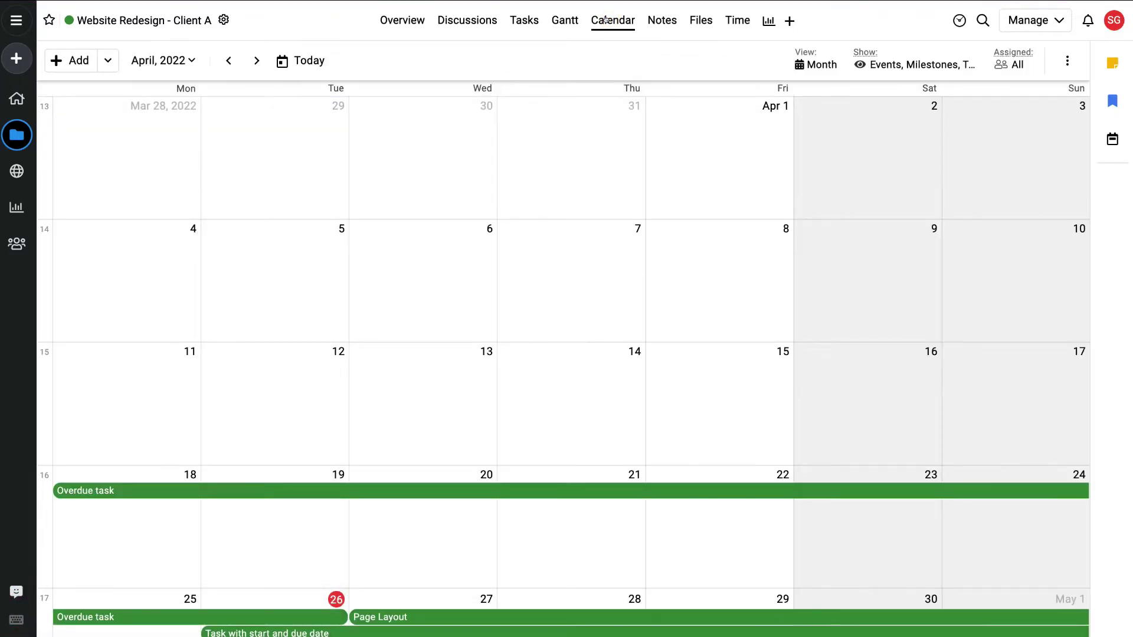
click(657, 18)
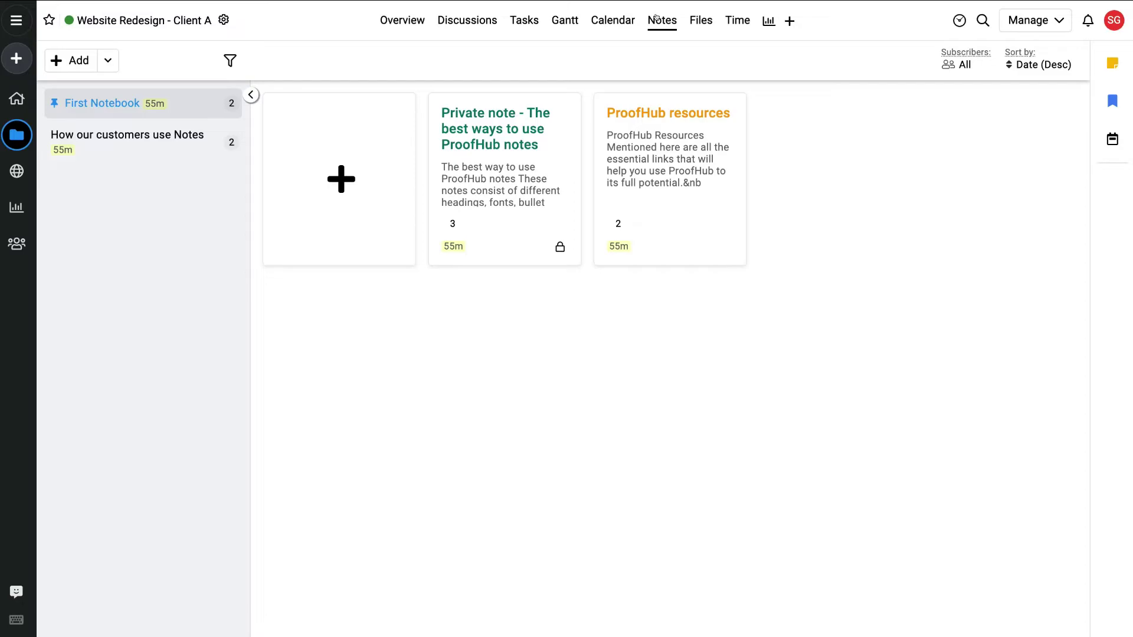
- Open ProofHub resources.pdf for proofing from the project's files, approve it and close the proofing view
click(694, 16)
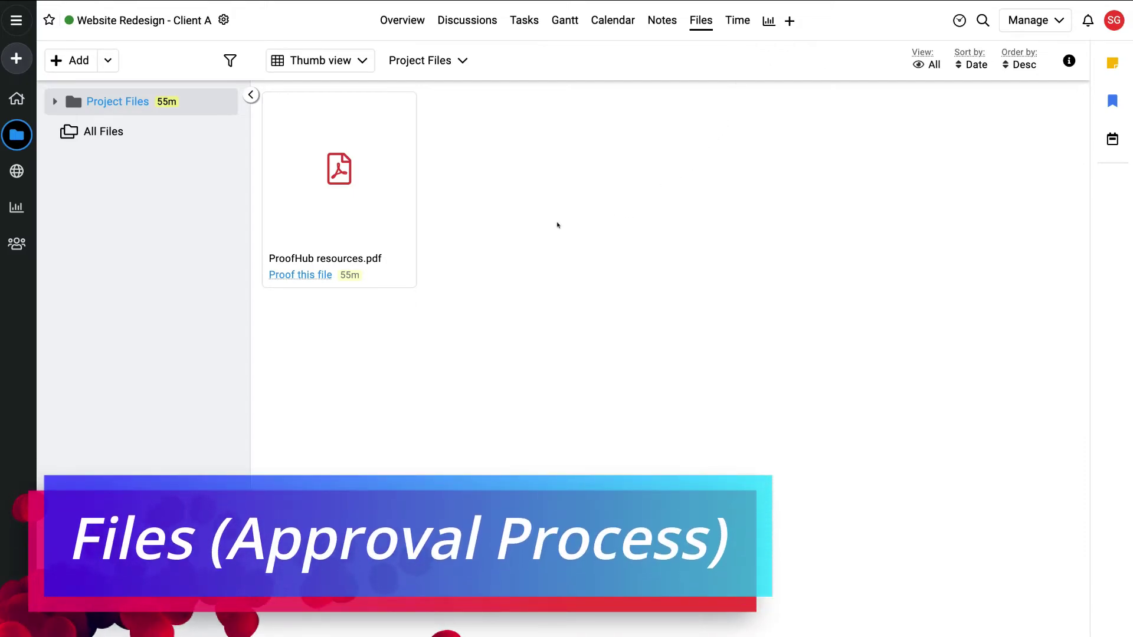
mouse_move(375, 144)
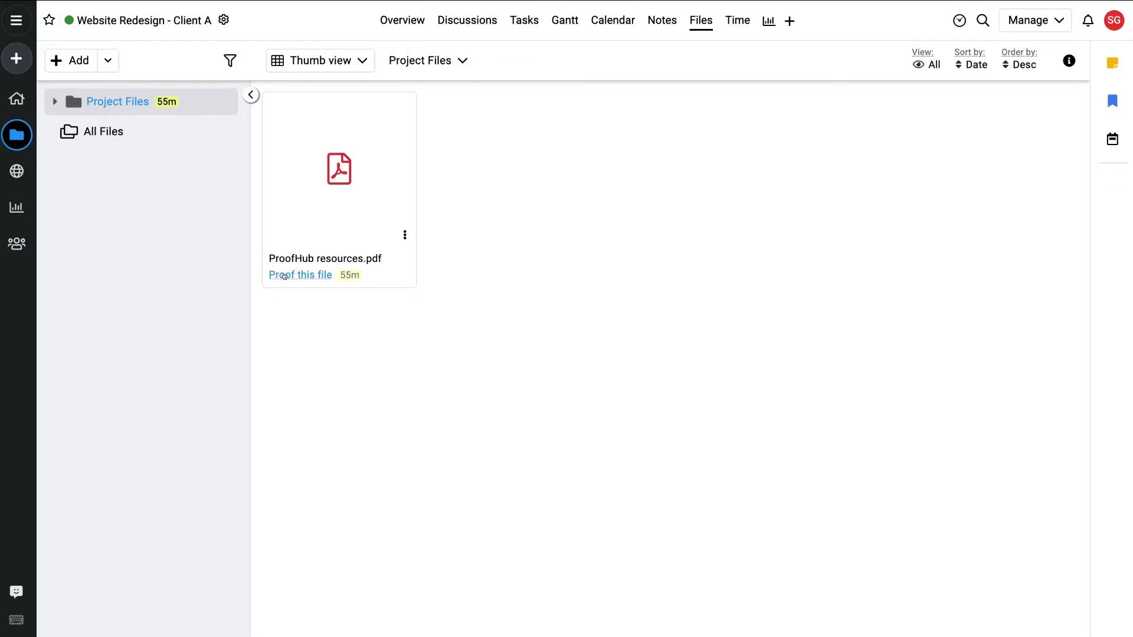
click(311, 277)
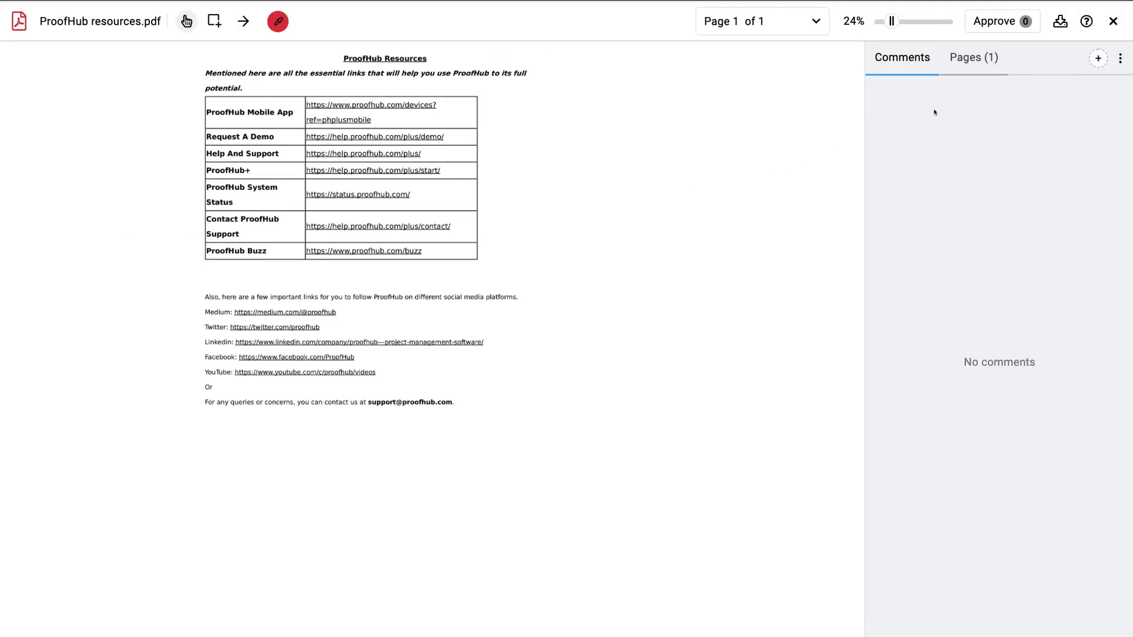
click(999, 21)
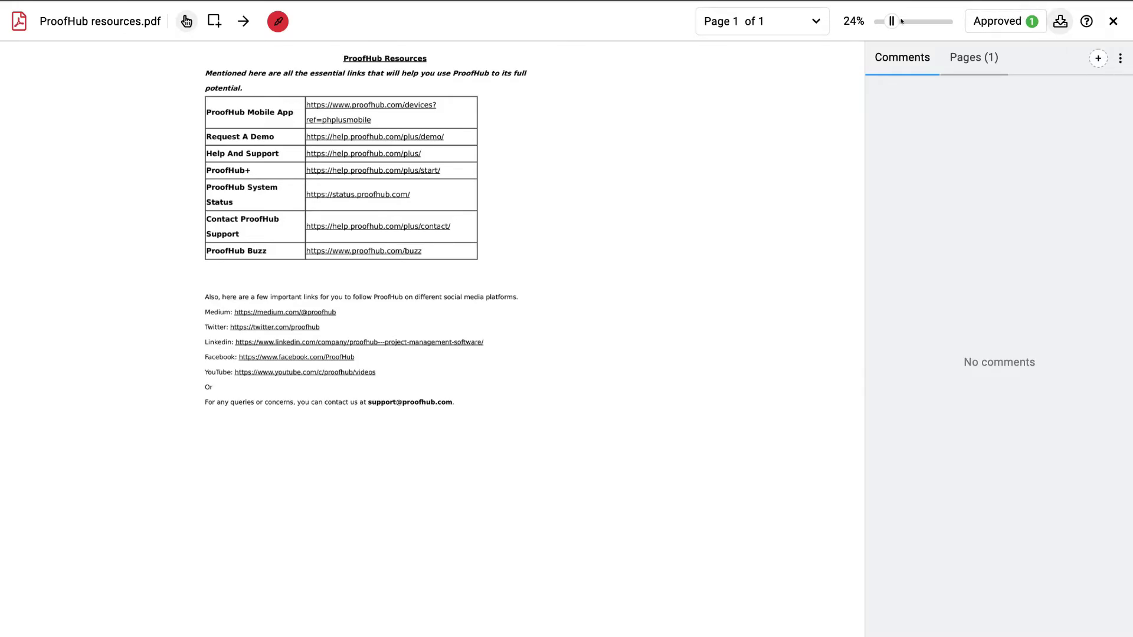
drag(891, 21, 909, 21)
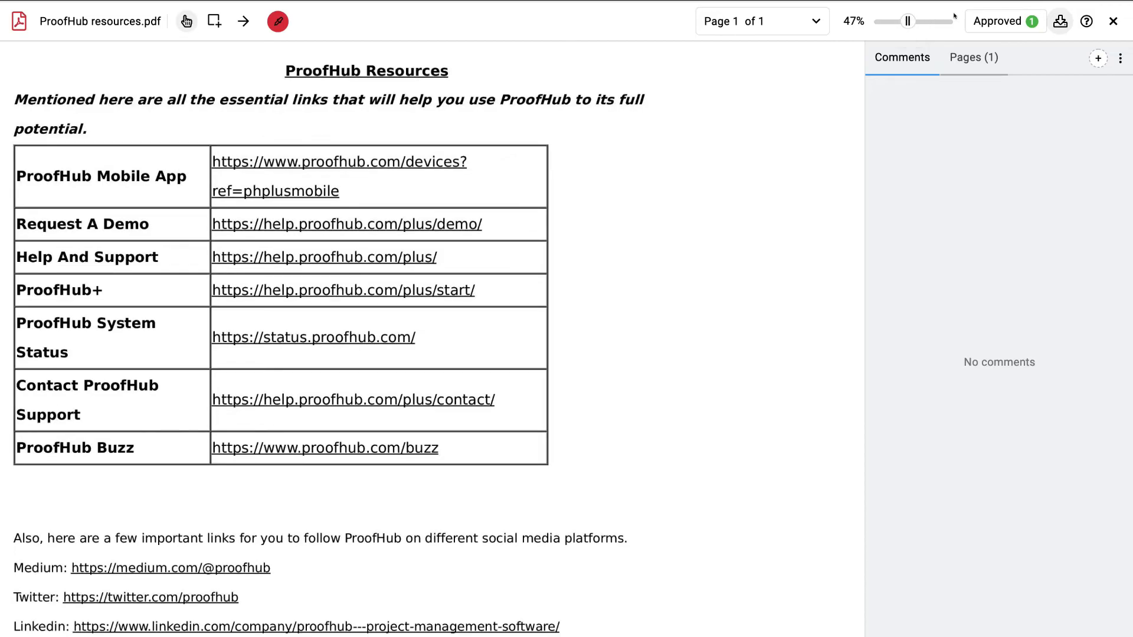
click(1113, 22)
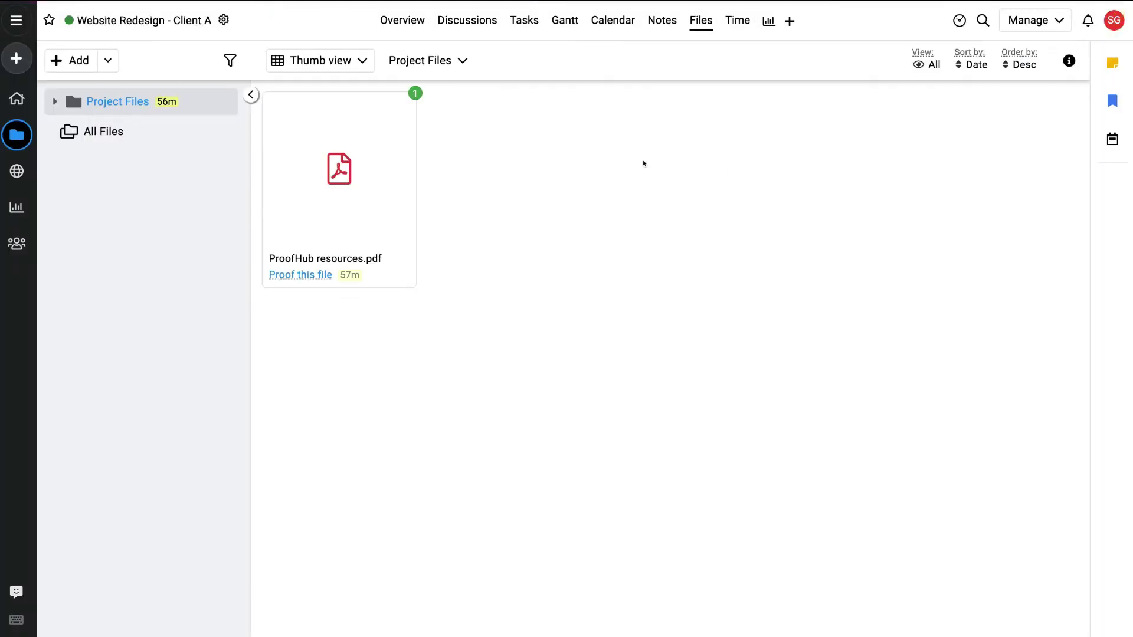
- View the project's timesheet with time entries and the options for adding time, a timesheet or a timer
click(737, 21)
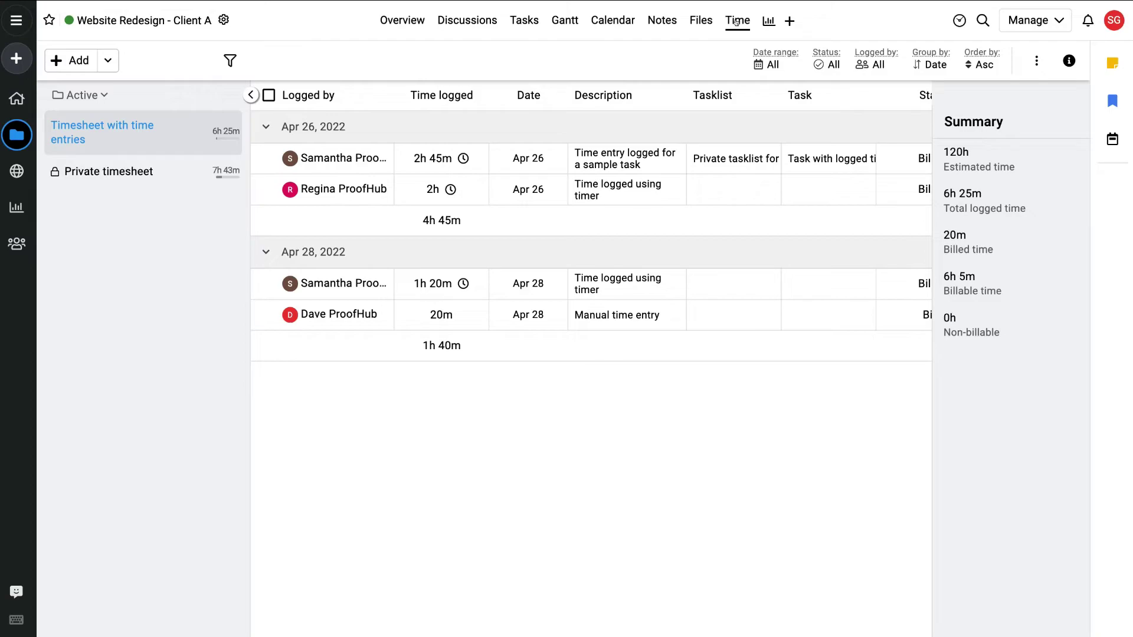
click(107, 59)
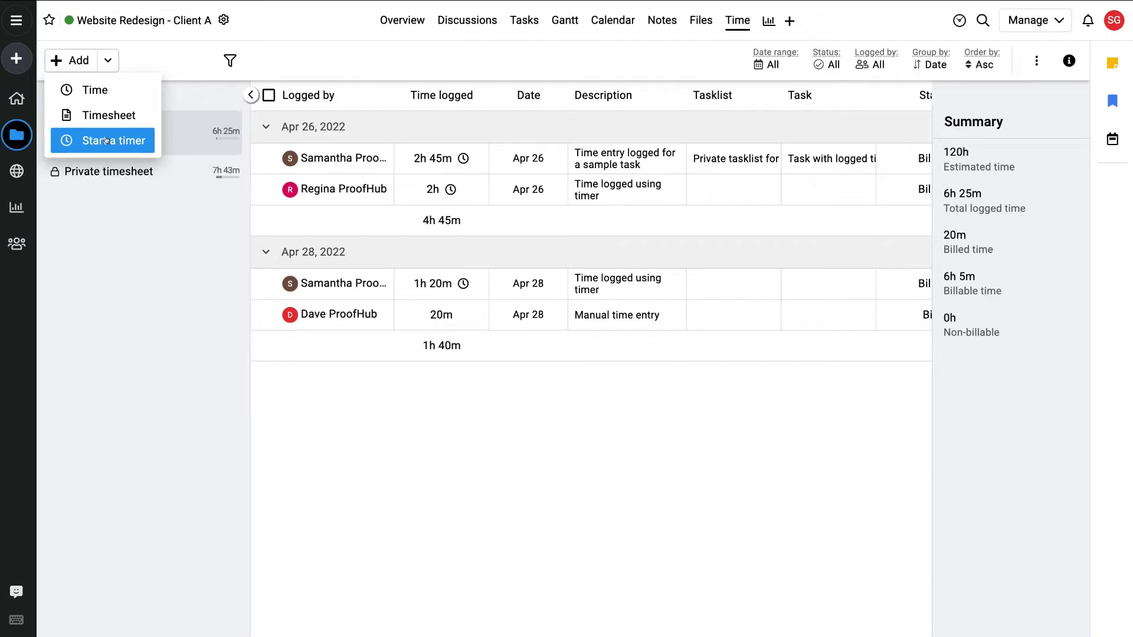
click(183, 214)
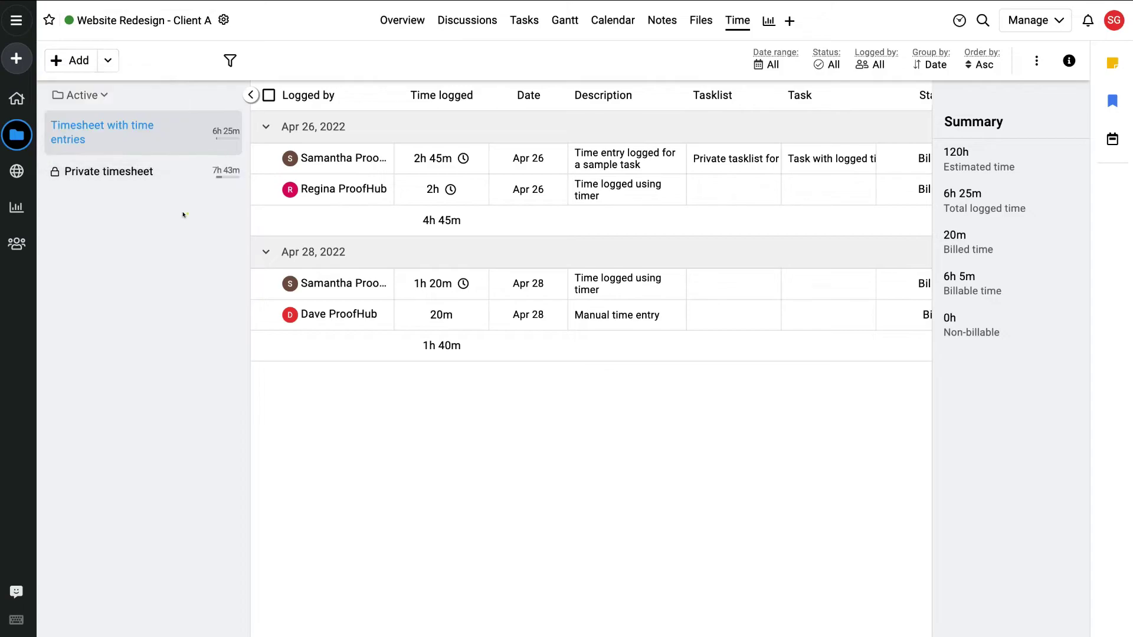
- Review the Website Redesign - Client A project report from the overview down to the logged time
click(766, 20)
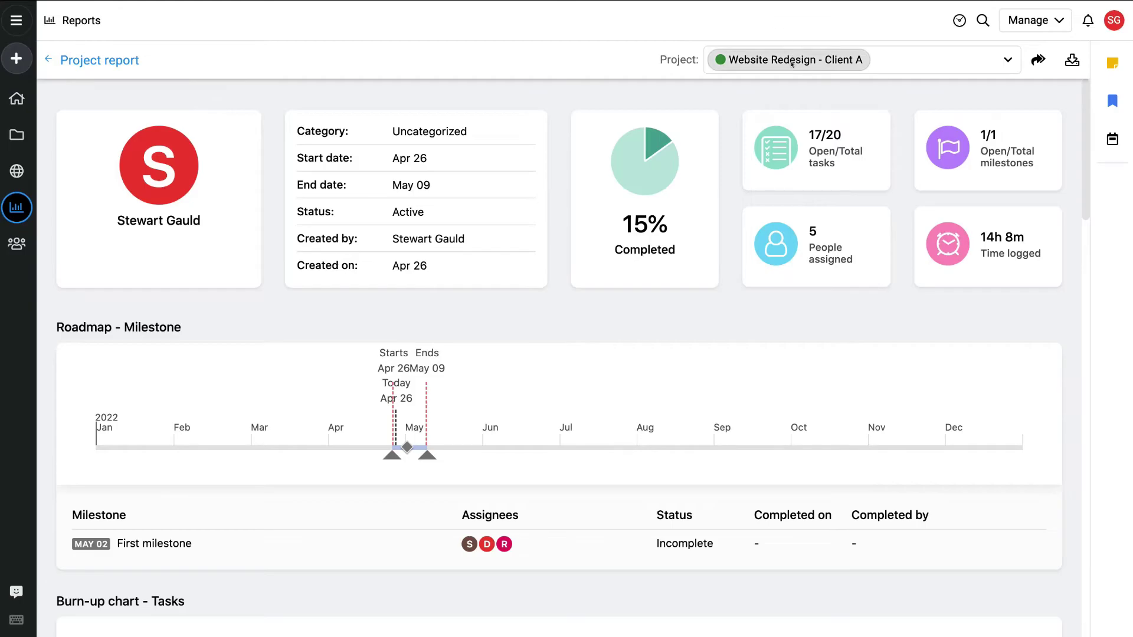
scroll(559, 98, down, 5)
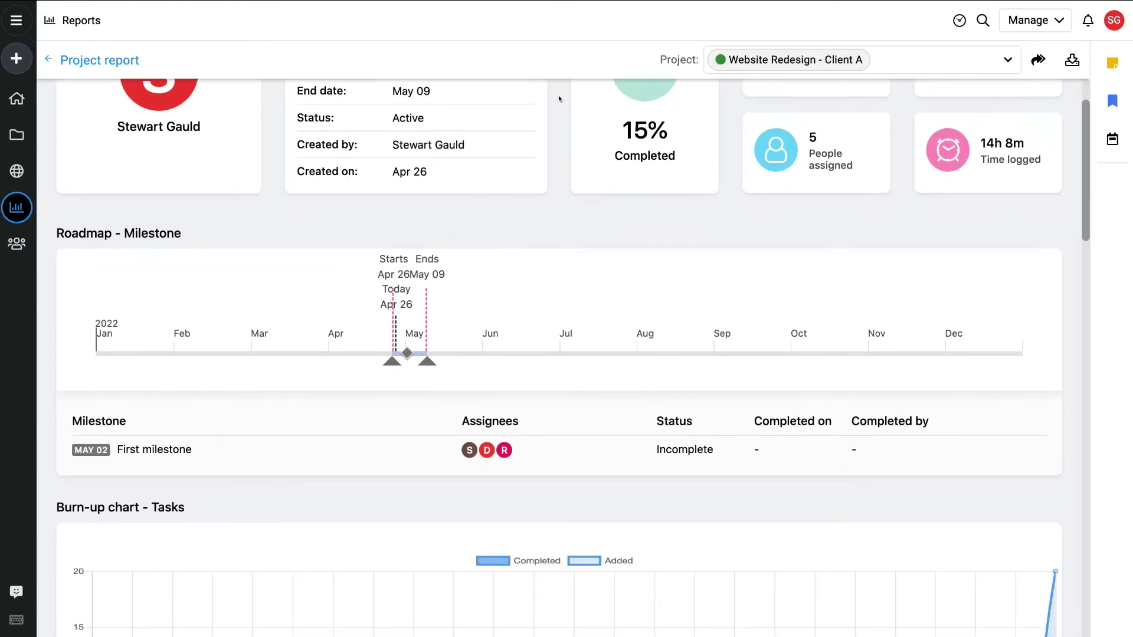
scroll(560, 99, down, 10)
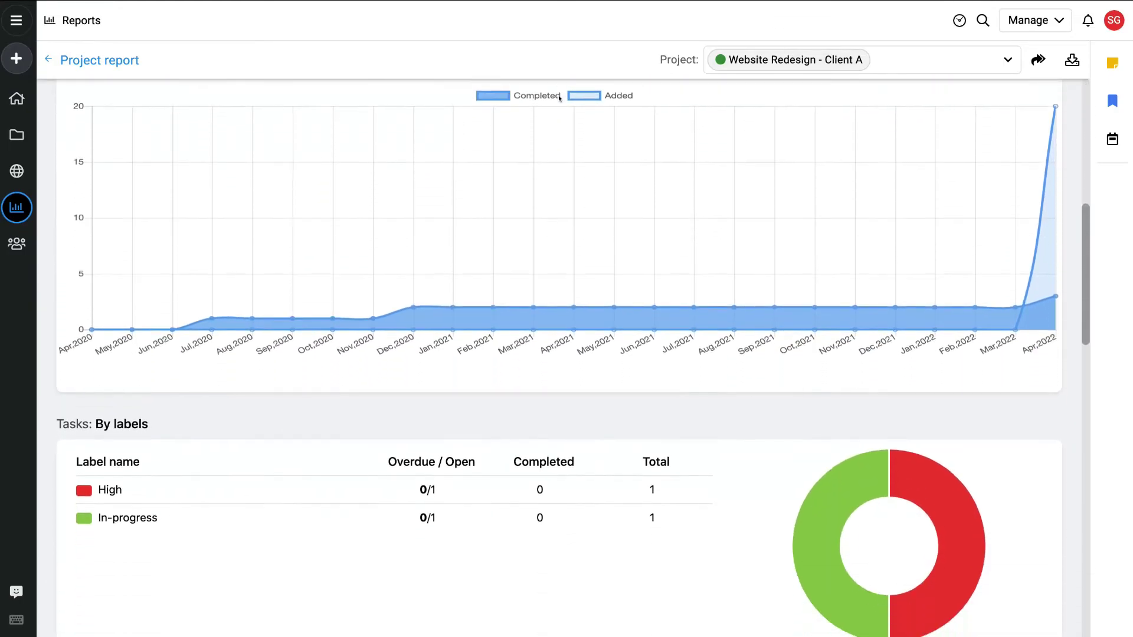
scroll(559, 98, down, 9)
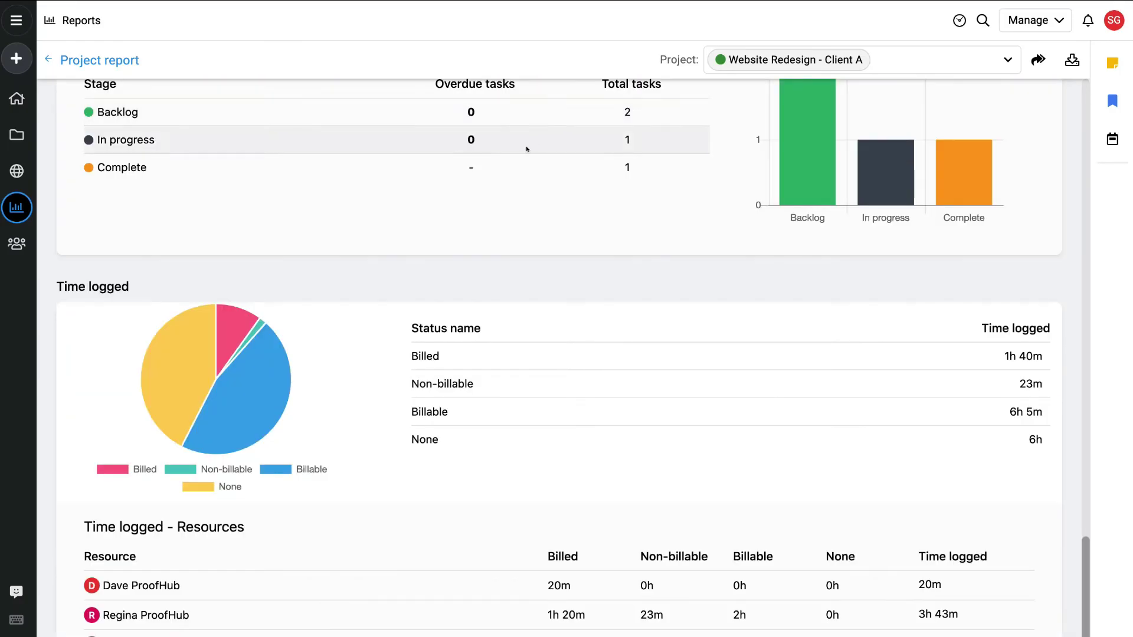
- View the People page and the form for adding a person with its access roles, and close it without adding anyone
mouse_move(9, 204)
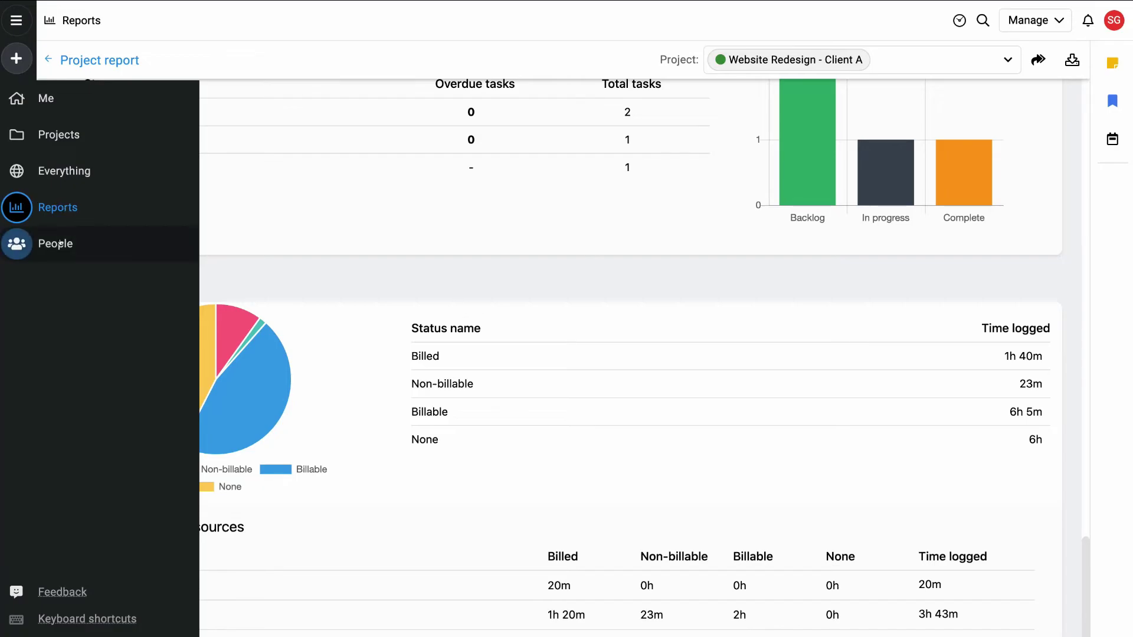
click(82, 244)
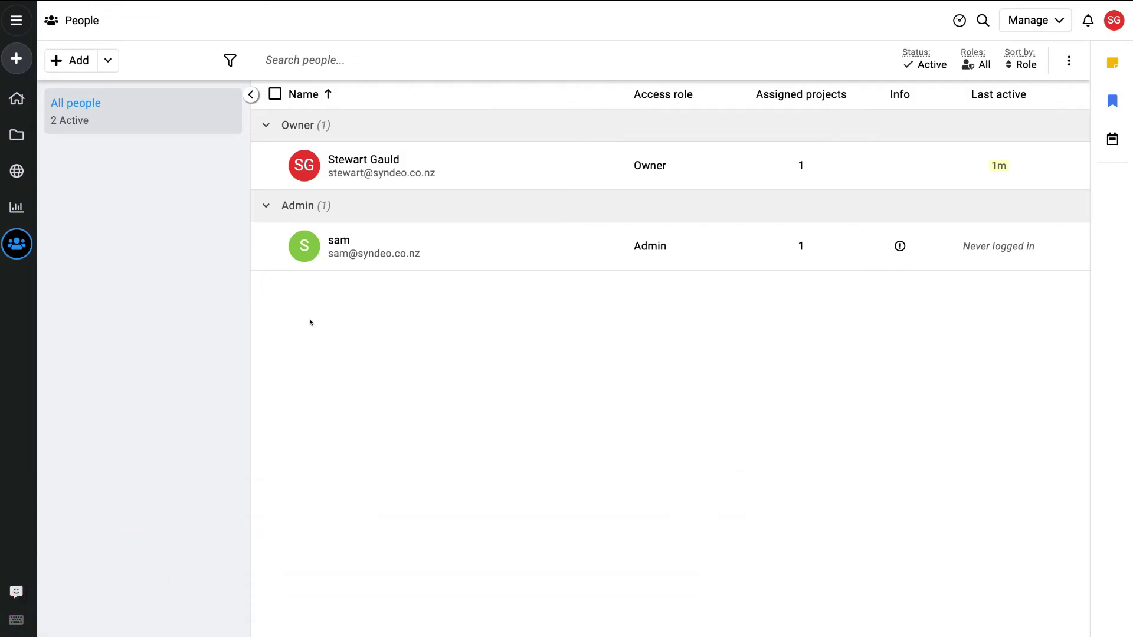
click(73, 62)
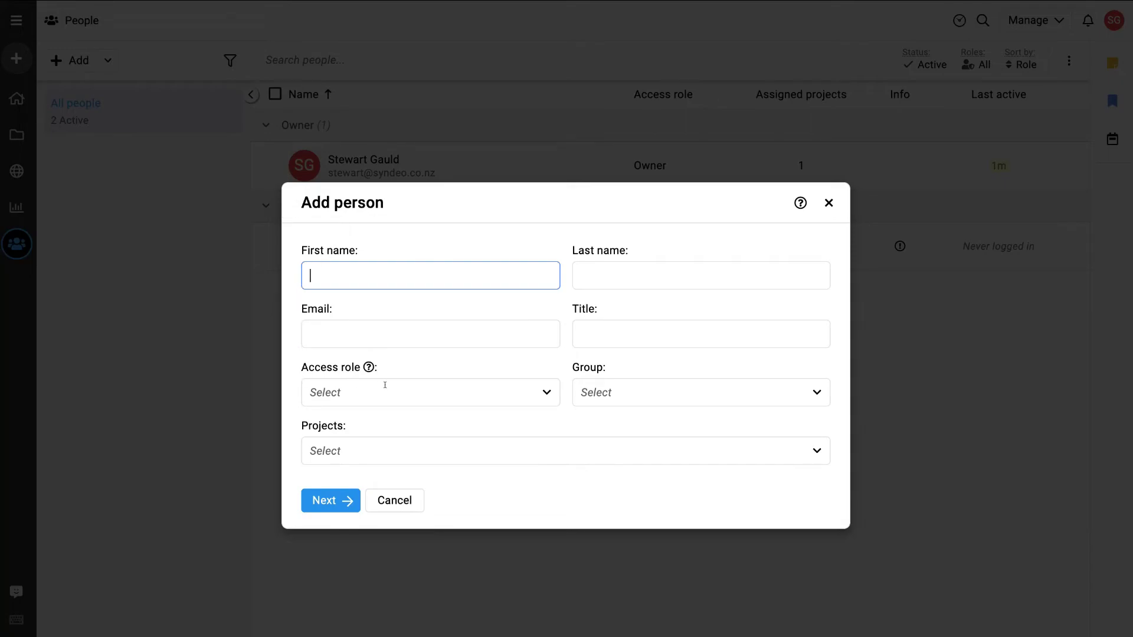
click(409, 384)
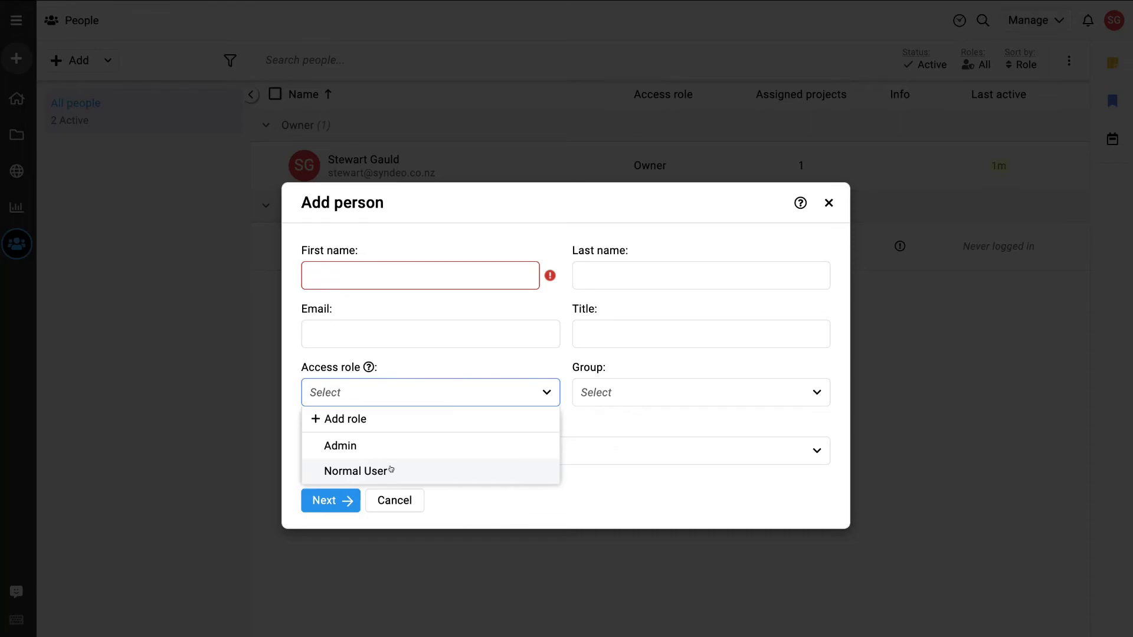
click(552, 415)
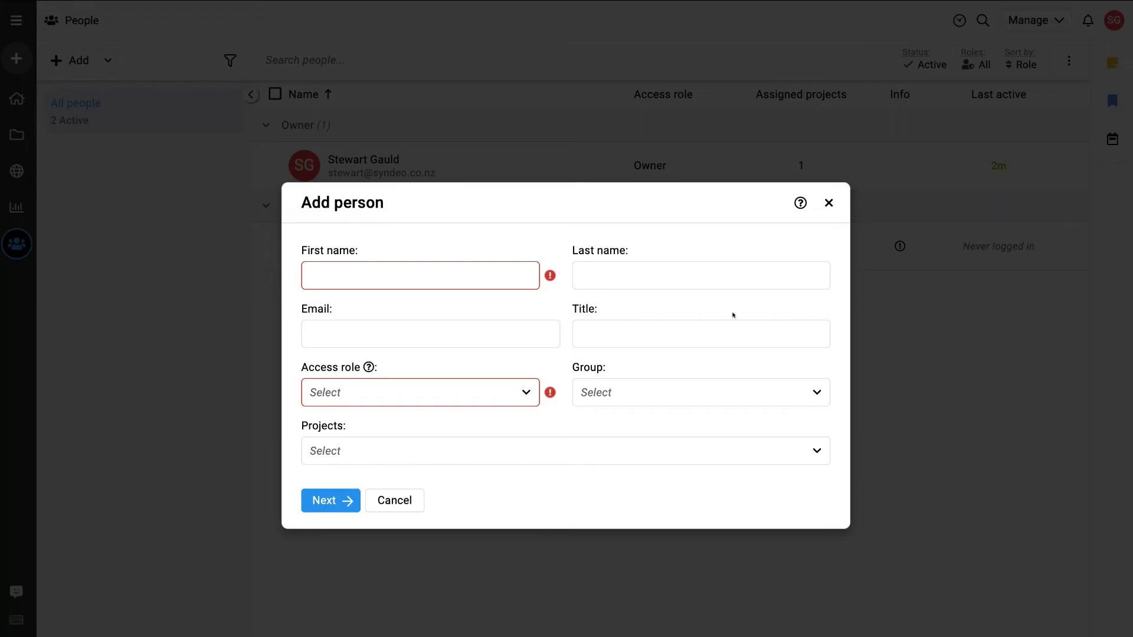
click(829, 202)
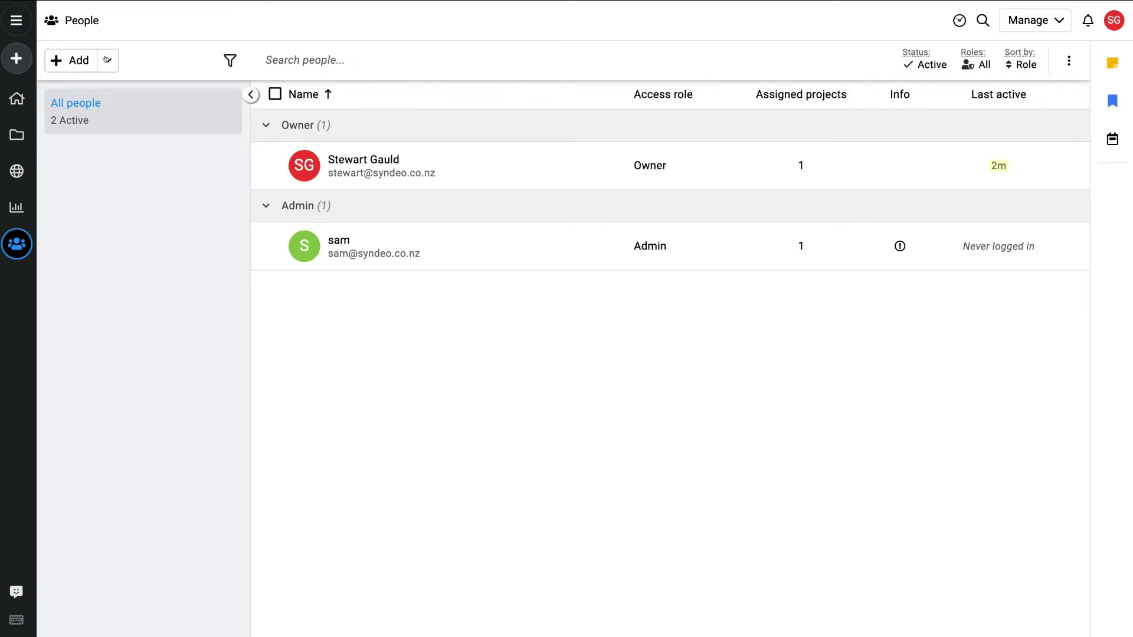
- View the form for adding a group of people and close it without creating one
click(107, 58)
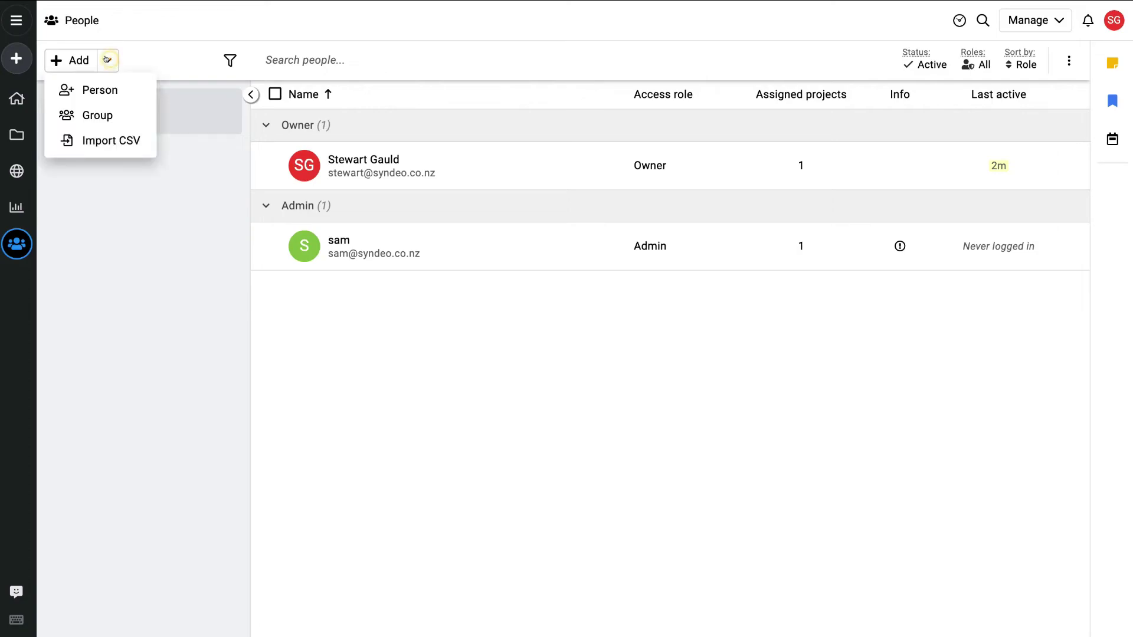
click(120, 114)
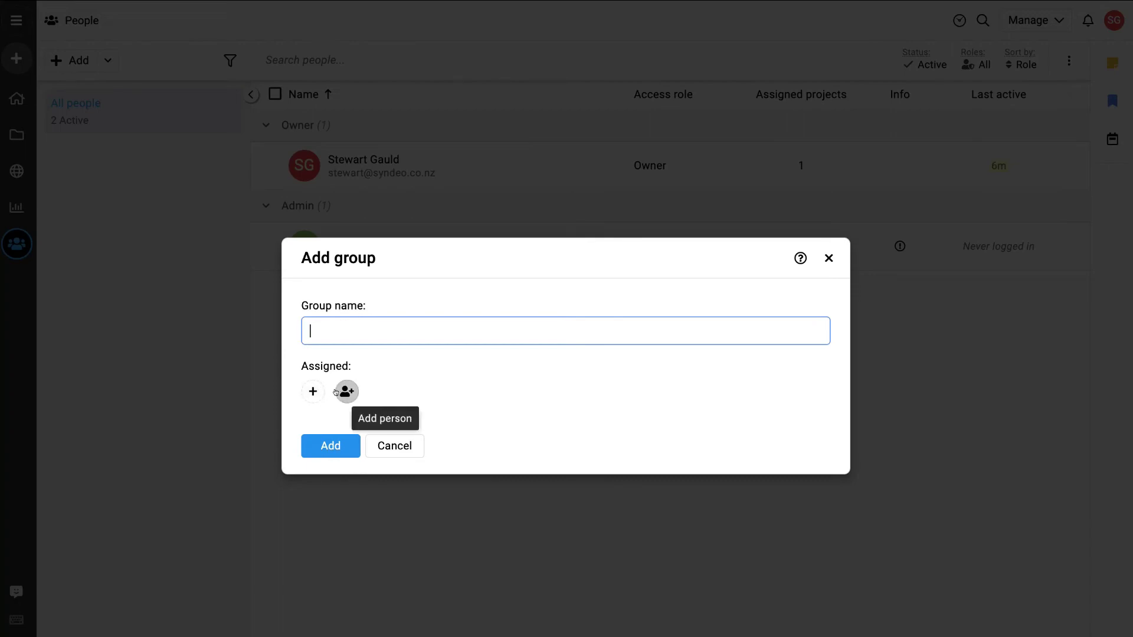
click(823, 263)
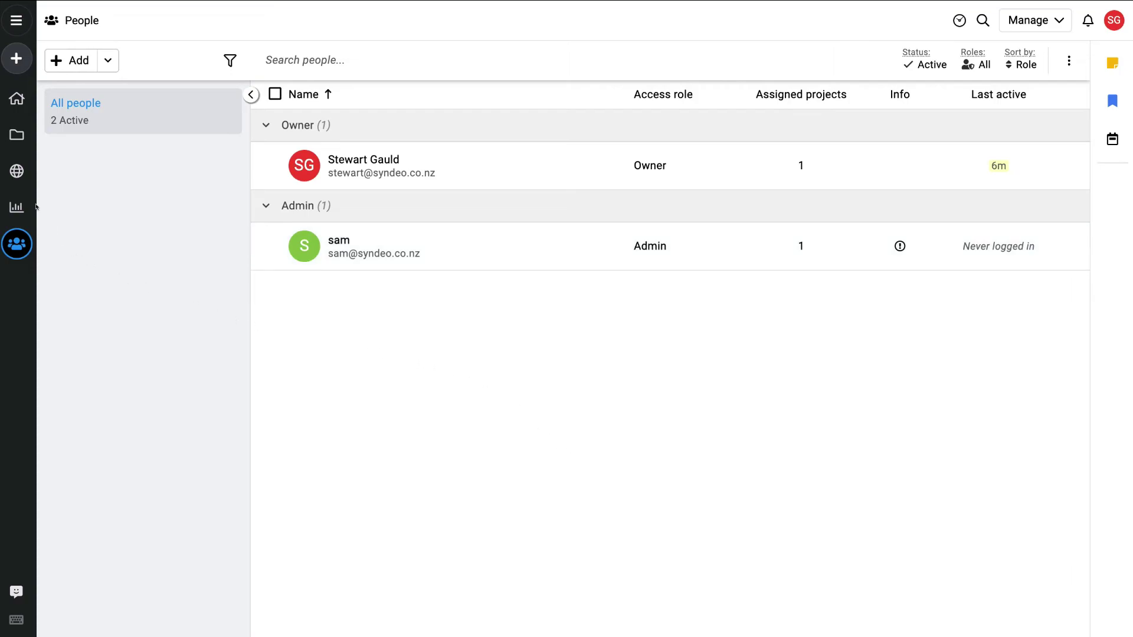
- Return to the Me home page and view the quick-add options for new items
mouse_move(12, 100)
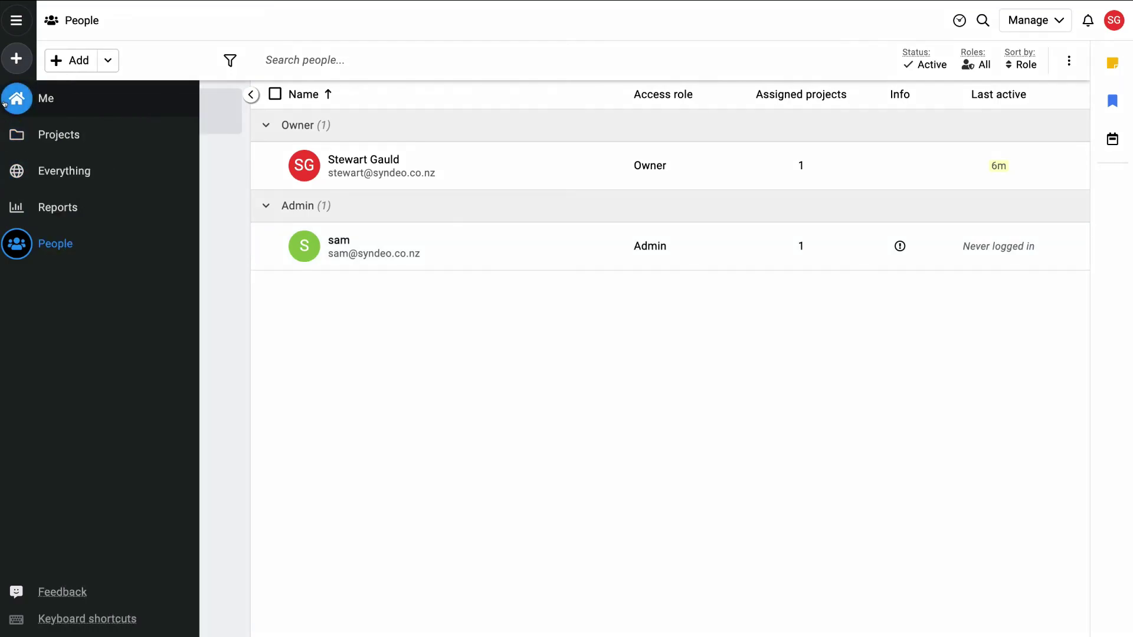
click(52, 99)
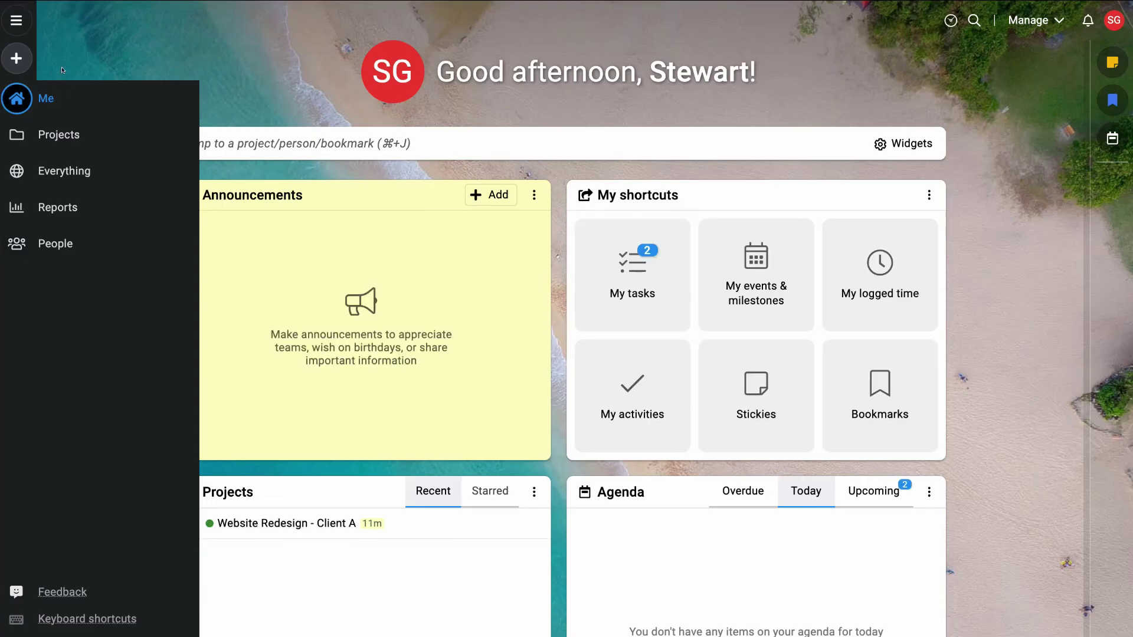
click(15, 56)
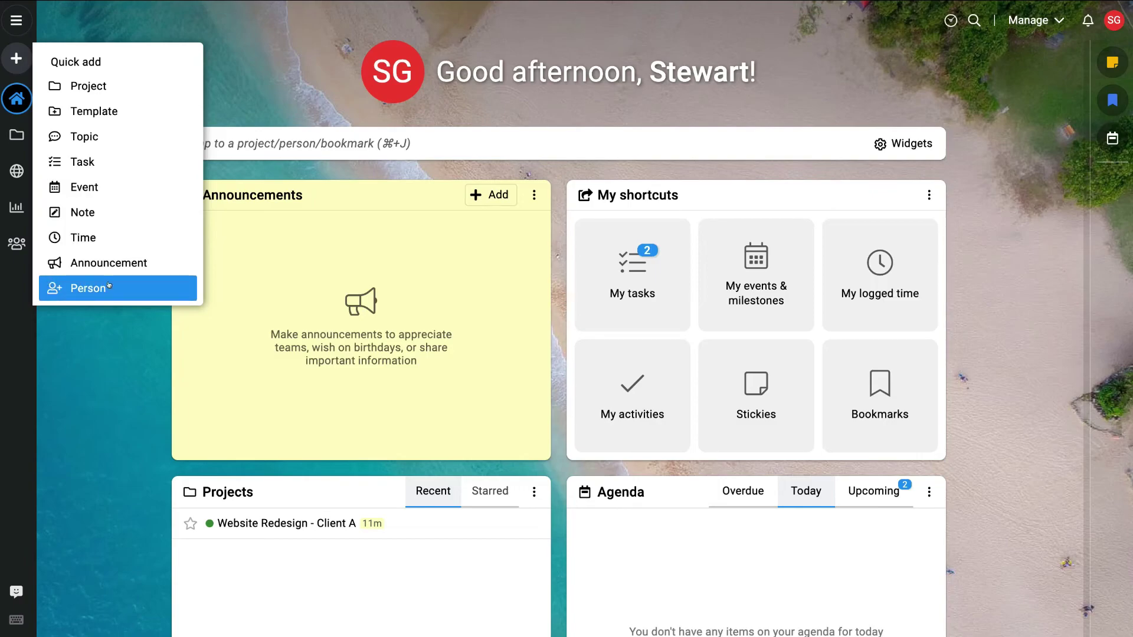
click(138, 348)
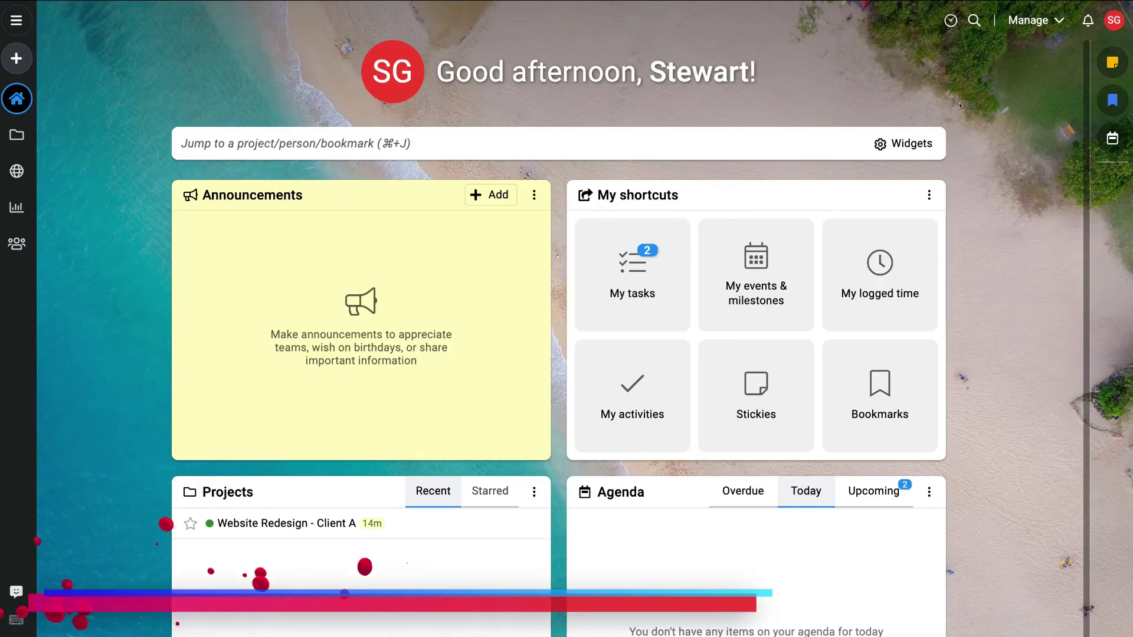
- Open the Apps/Integrations management page and look through the default apps and available integrations
click(1040, 19)
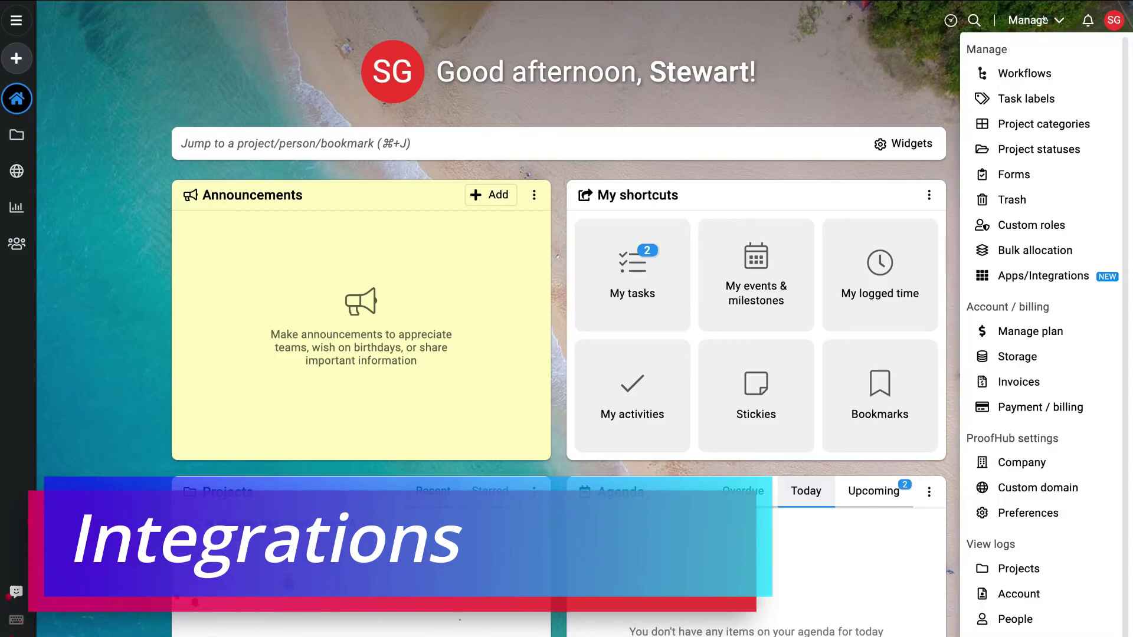
click(1062, 274)
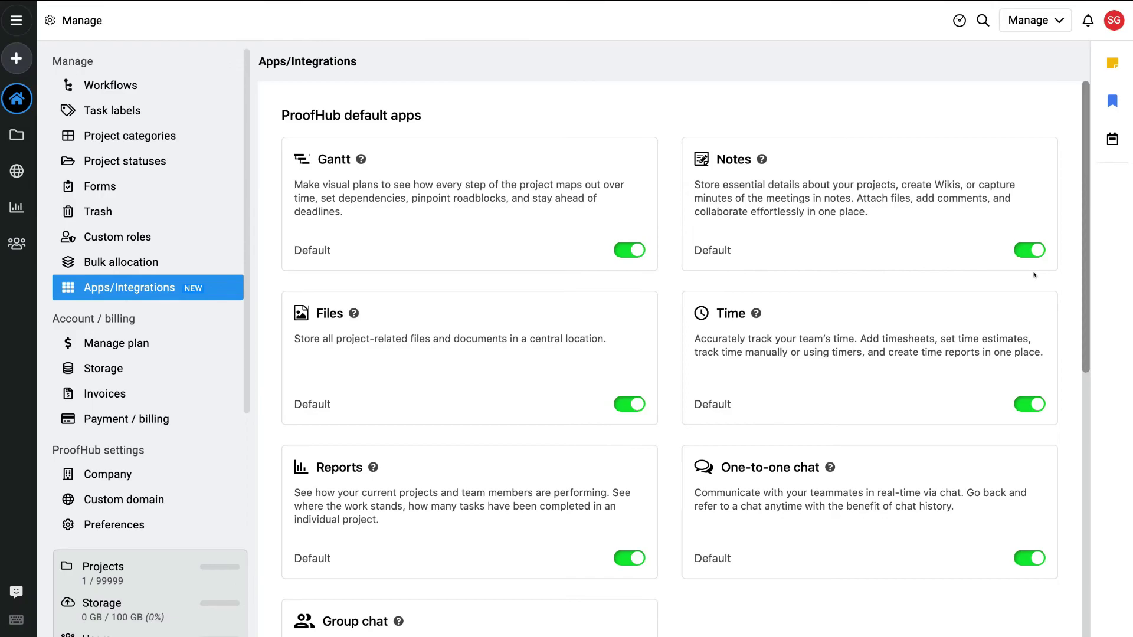
scroll(1034, 275, down, 6)
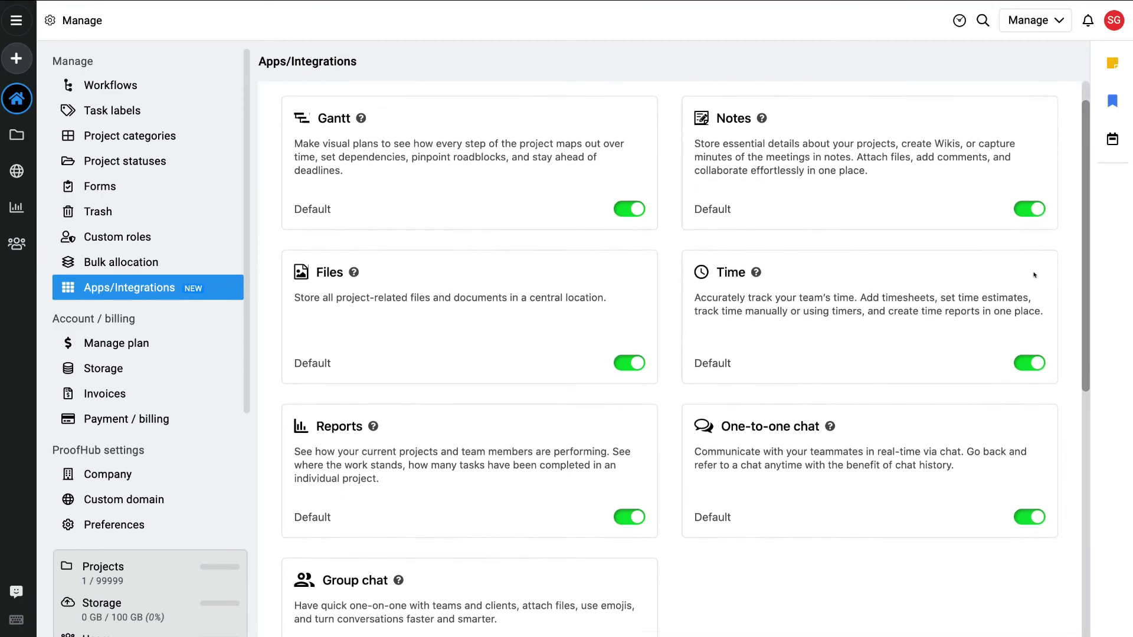
scroll(1034, 275, down, 5)
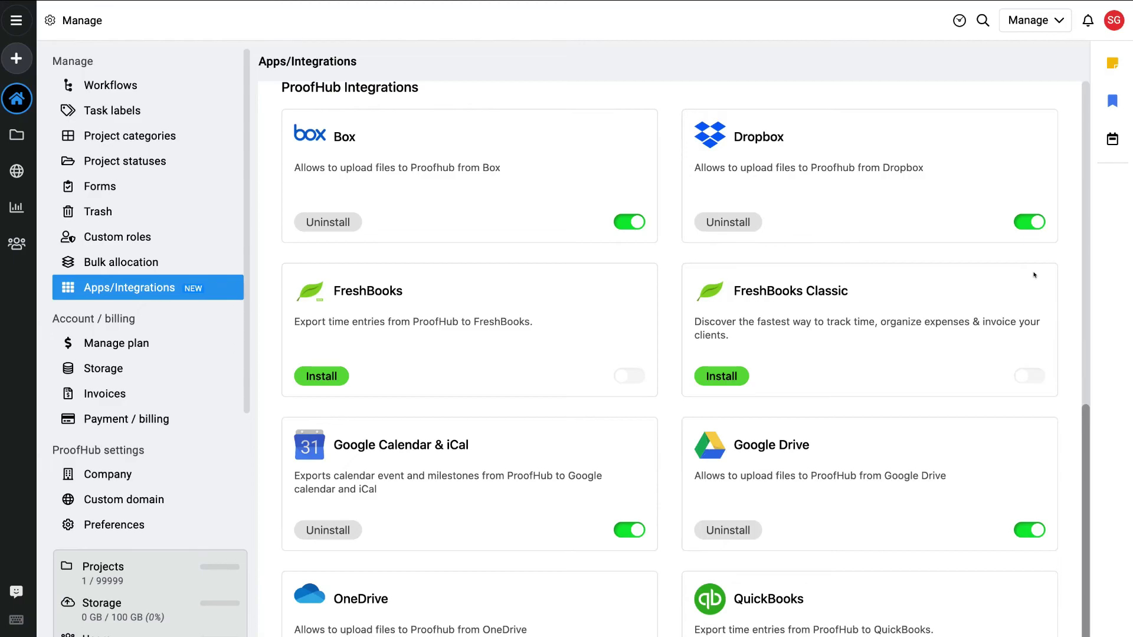
scroll(1034, 275, down, 1)
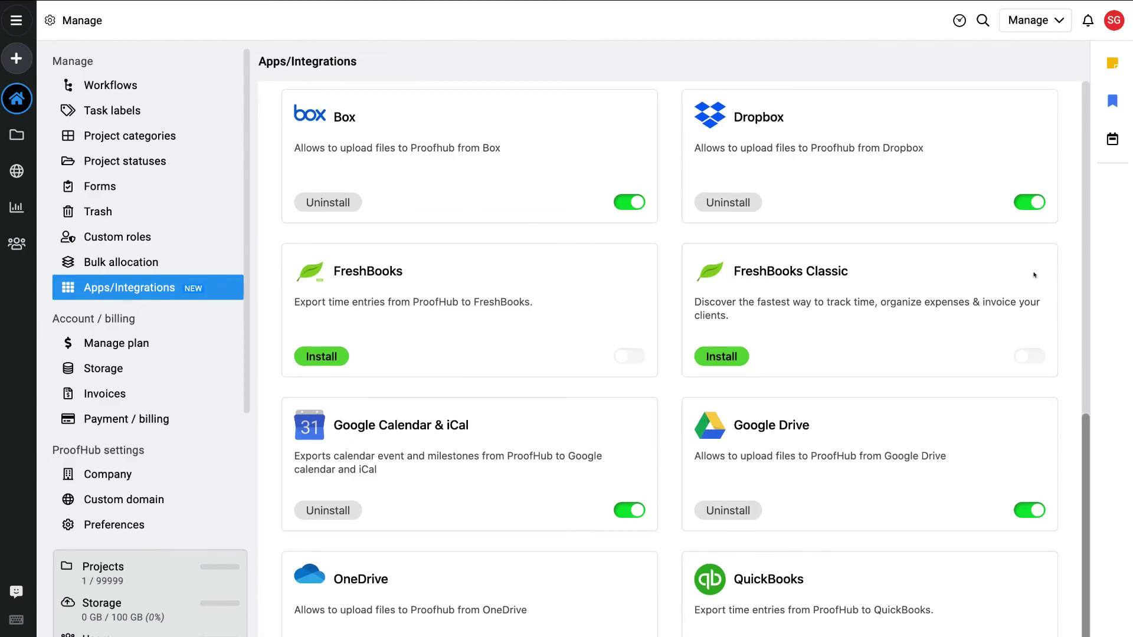